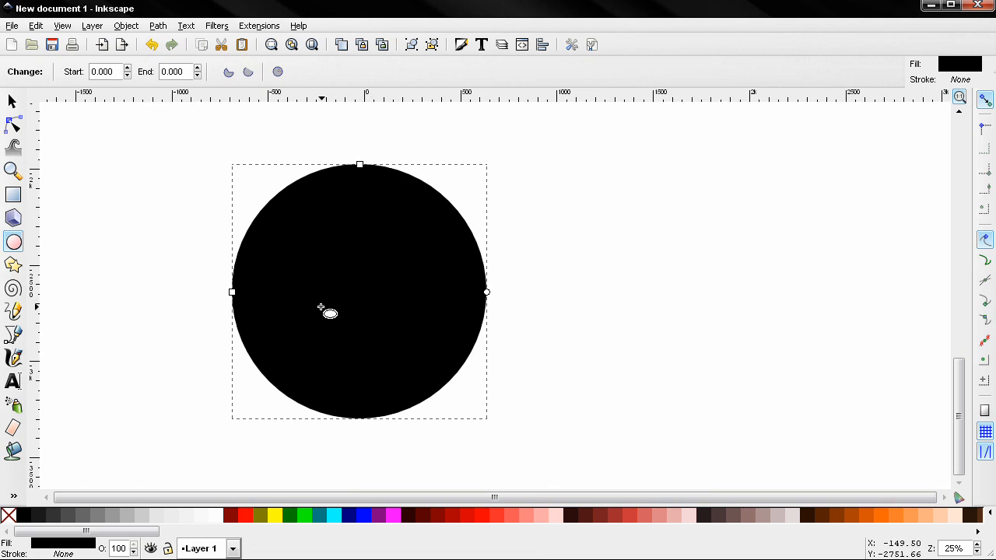
# Fill the duplicate of the black circle with 1c1515ff and shrink it uniformly about its centre to about 1281 px.
pyautogui.click(11, 101)
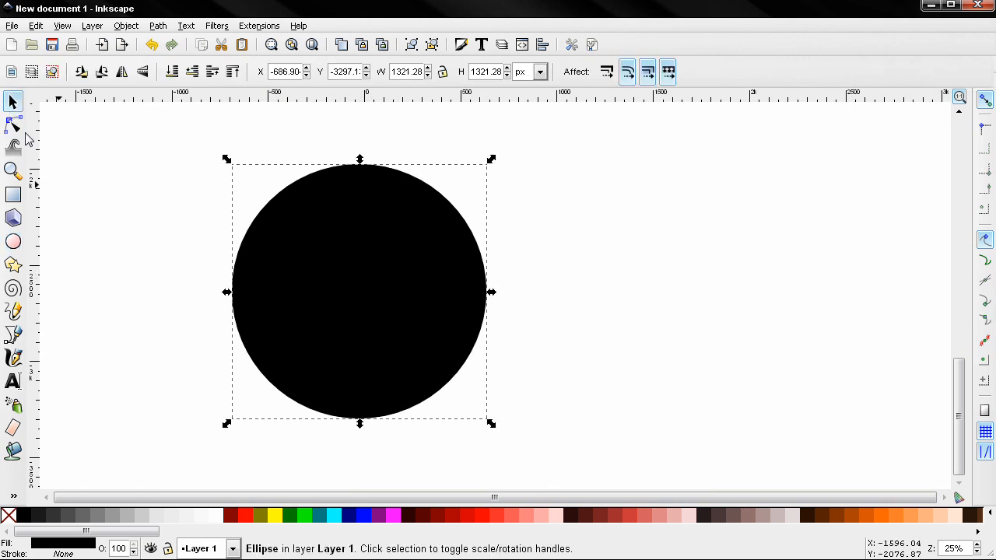
pyautogui.click(461, 44)
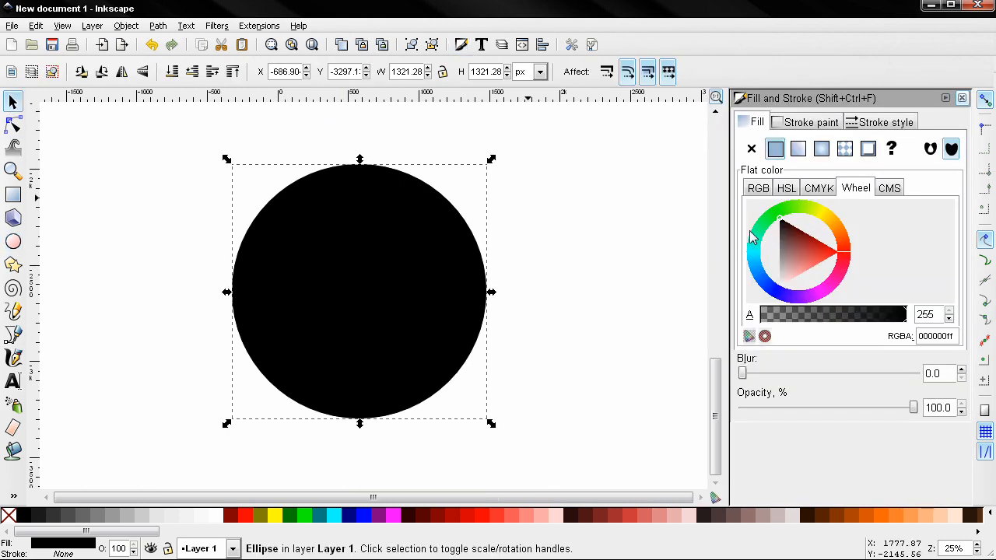
pyautogui.doubleClick(933, 335)
pyautogui.rightClick(934, 335)
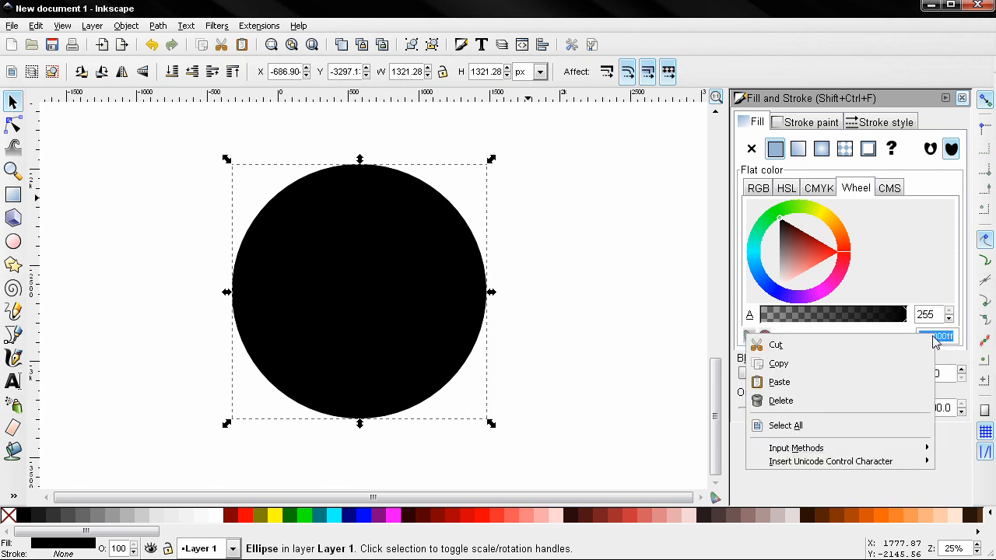
pyautogui.click(884, 387)
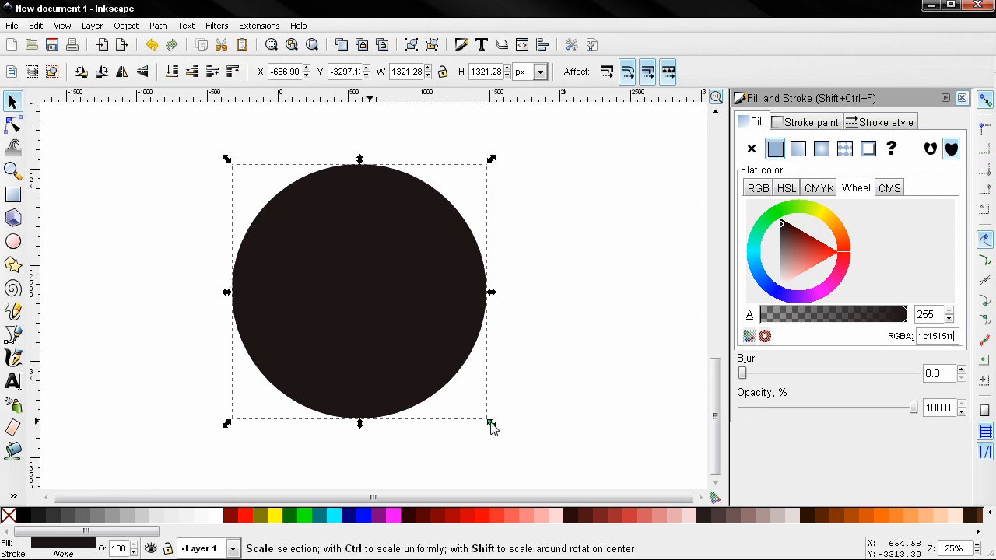
pyautogui.moveTo(492, 427); pyautogui.dragTo(489, 423)
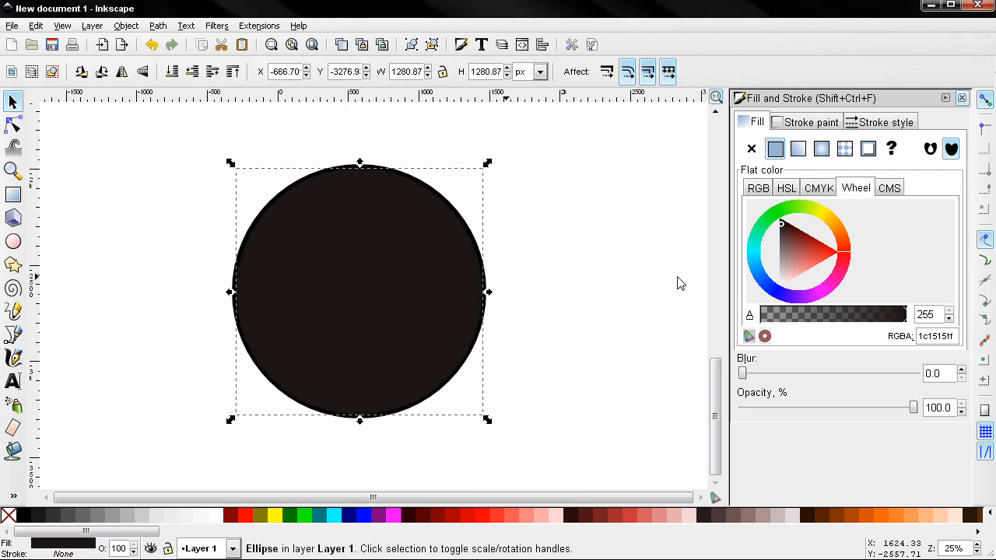
# Duplicate the dark circle, fill the copy black and shrink it uniformly about its centre to about 392 px.
pyautogui.press('ctrl')
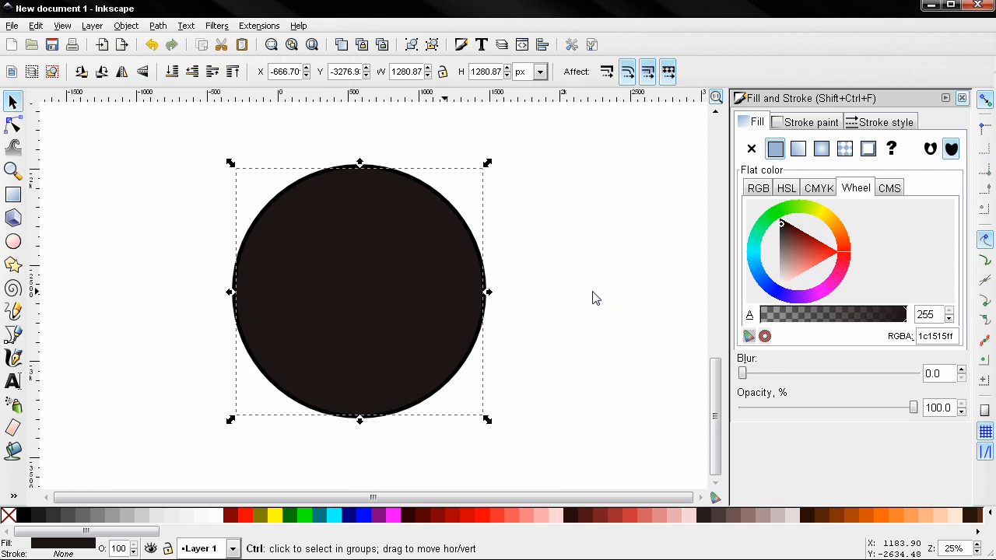
pyautogui.click(22, 517)
pyautogui.moveTo(487, 421); pyautogui.dragTo(442, 363)
pyautogui.hotkey('ctrl', 'z')
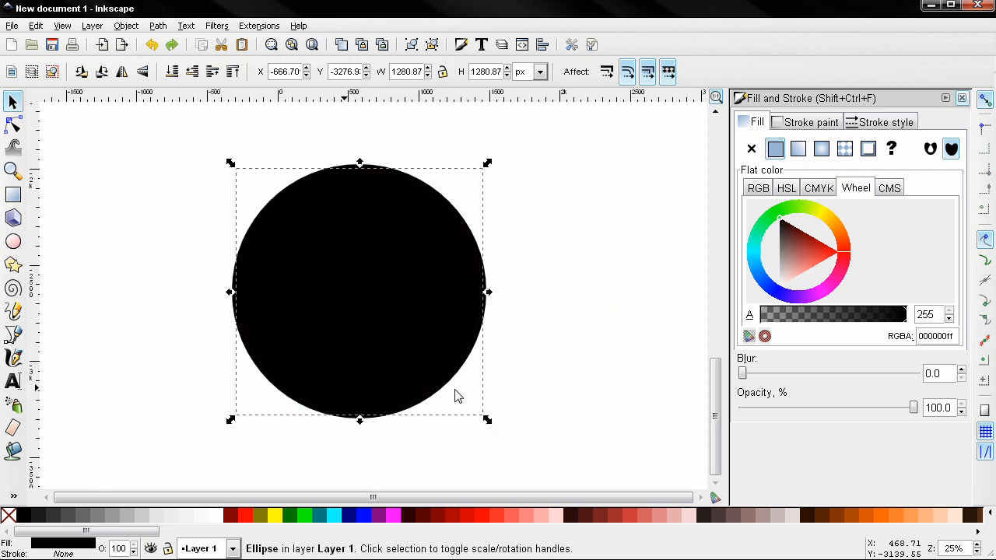
pyautogui.moveTo(487, 420); pyautogui.dragTo(418, 333)
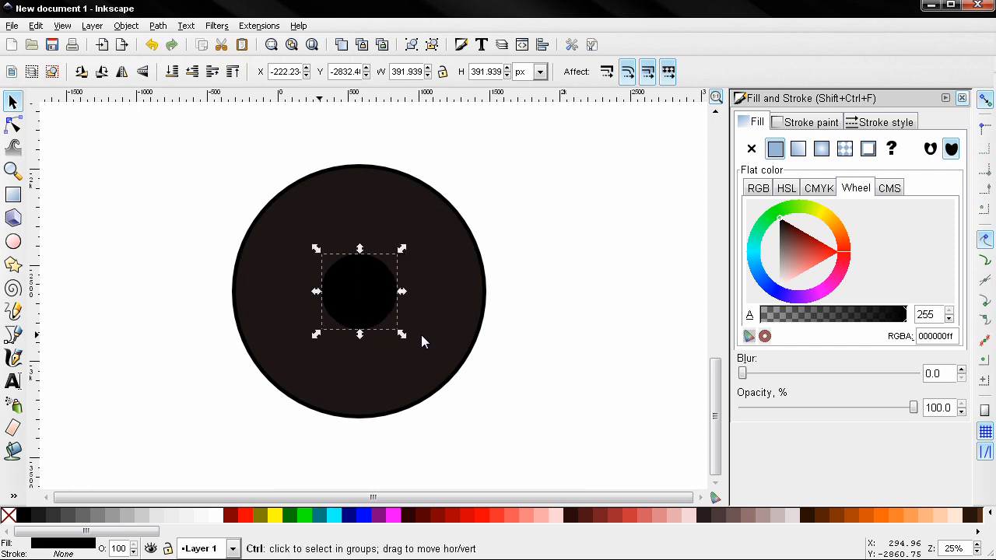
# Fill a copy of the small black circle with orange ff6600ff and shrink it about its centre to about 352 px.
pyautogui.click(879, 519)
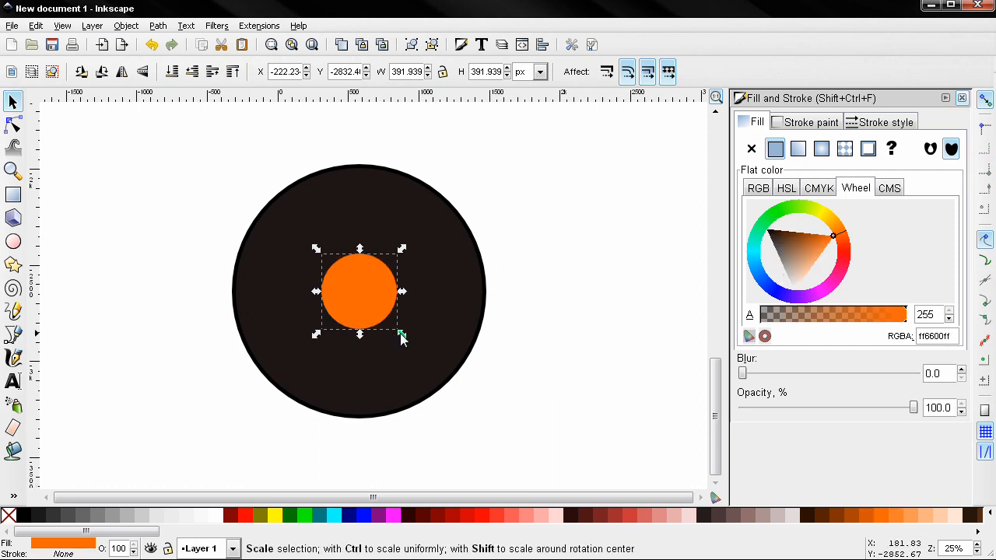
pyautogui.moveTo(400, 333); pyautogui.dragTo(398, 332)
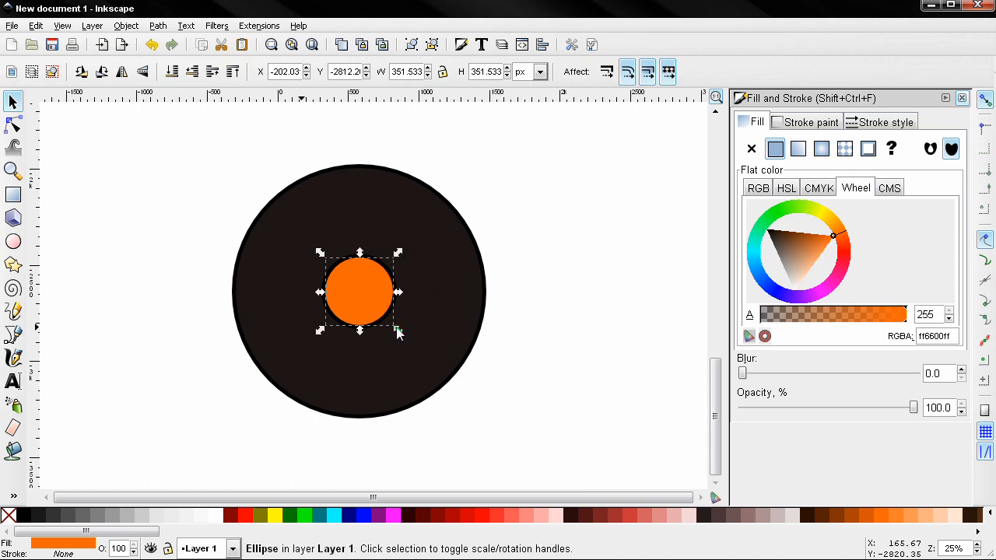
# Duplicate the orange circle, fill the copy white and shrink it about its centre to about 69 px.
pyautogui.press('ctrl')
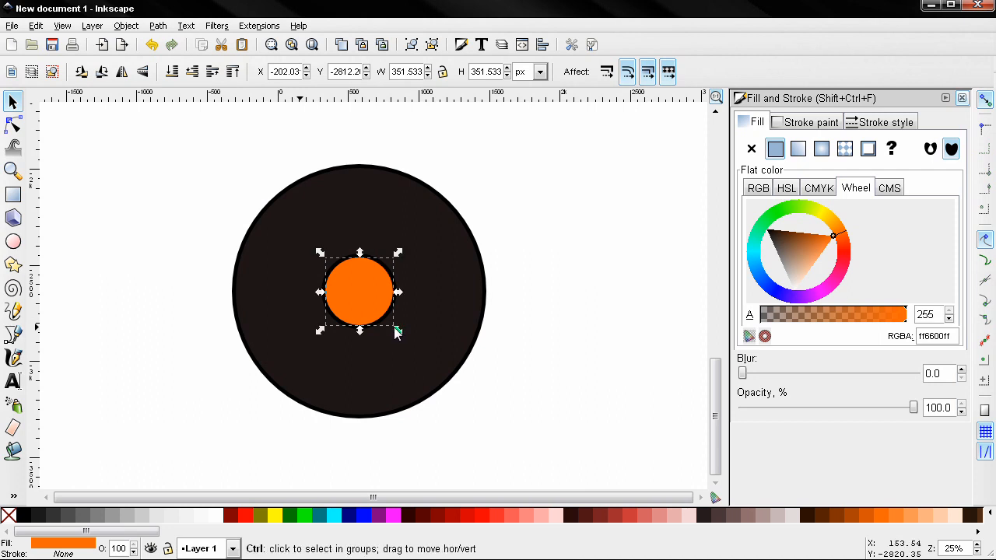
pyautogui.click(221, 517)
pyautogui.press('ctrl')
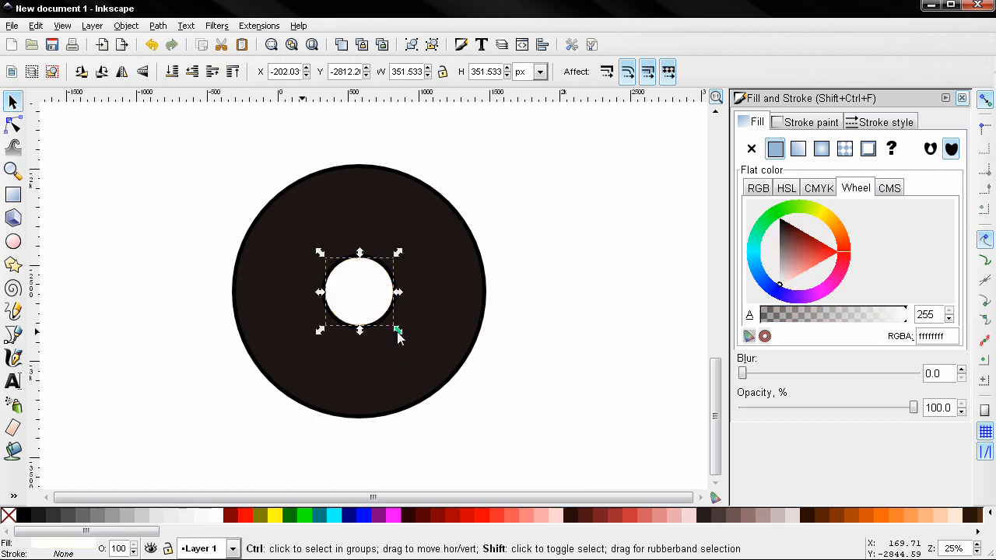
pyautogui.moveTo(397, 331); pyautogui.dragTo(373, 310)
# Give the white centre circle a linear gradient stroke with a width of 1.8 px.
pyautogui.scroll(6, 364, 300)
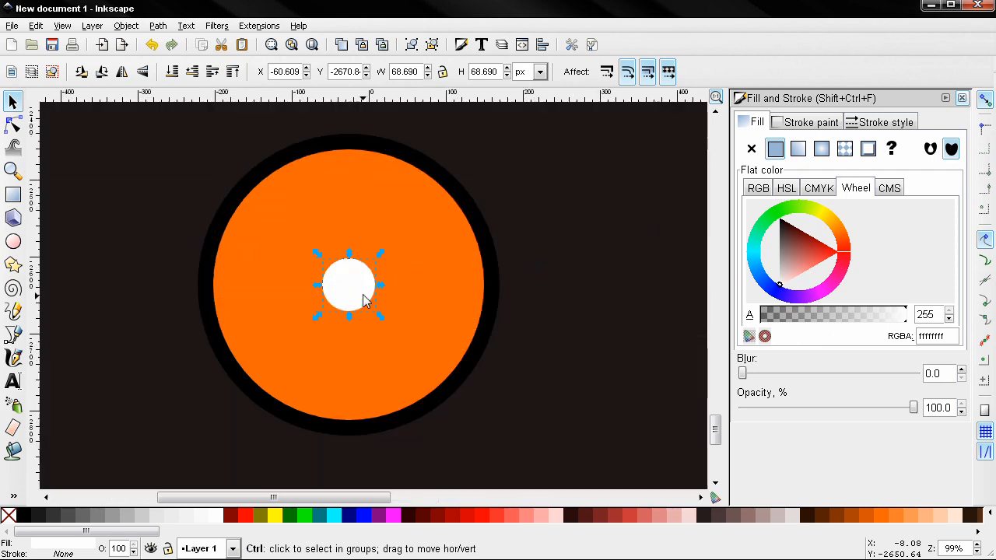
pyautogui.click(802, 123)
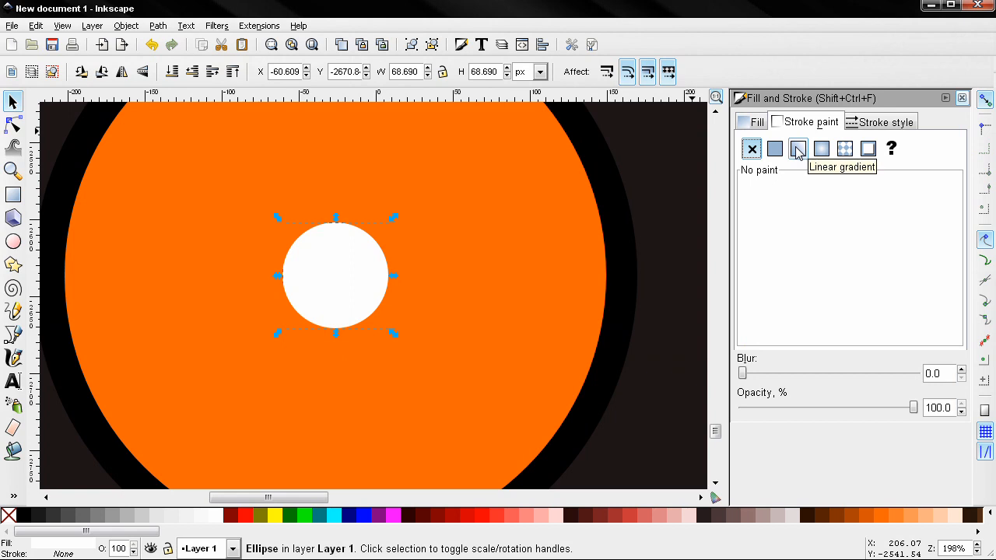
pyautogui.click(797, 151)
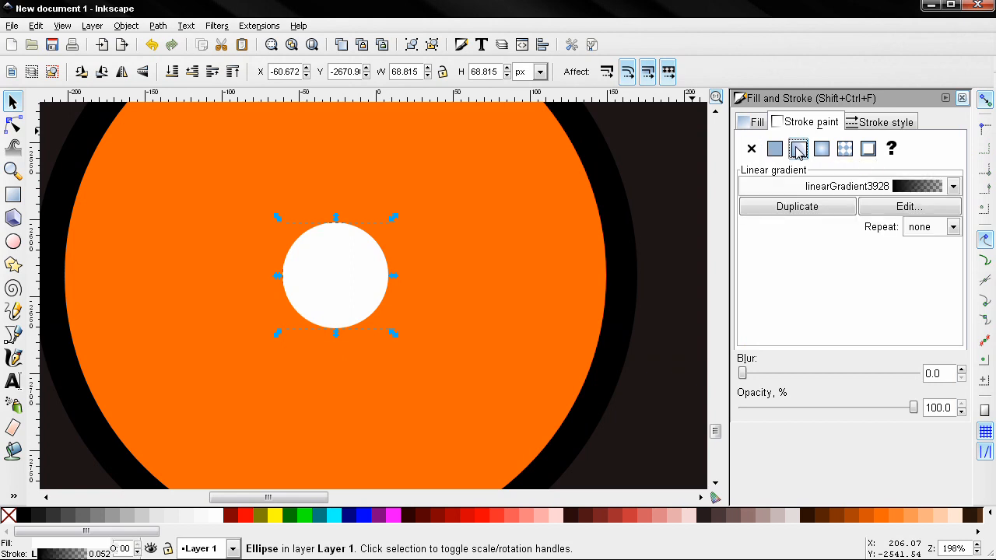
pyautogui.click(867, 128)
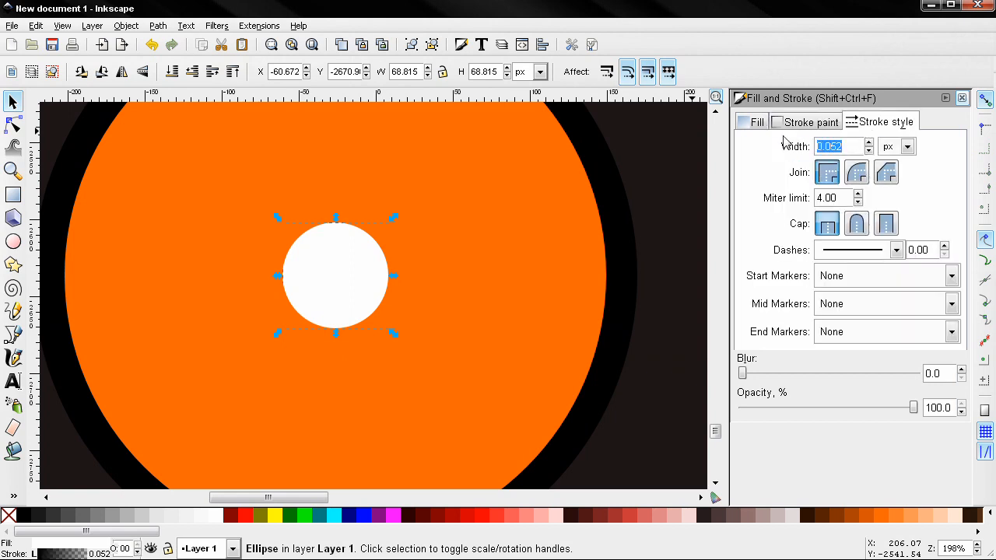
pyautogui.write('1.8')
pyautogui.press('Return')
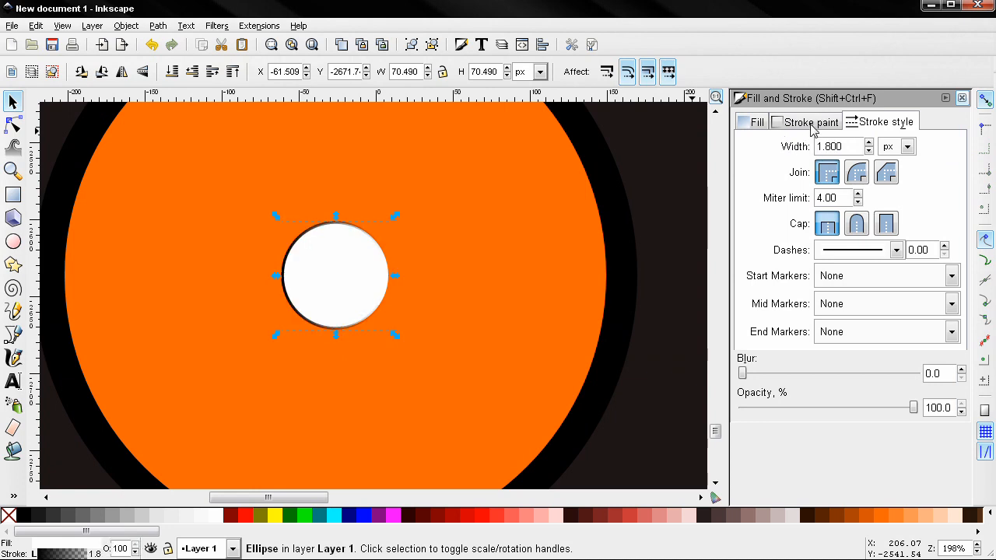
# Change the first stop of the white circle's stroke gradient to dark orange-brown 8e3704ff.
pyautogui.click(812, 125)
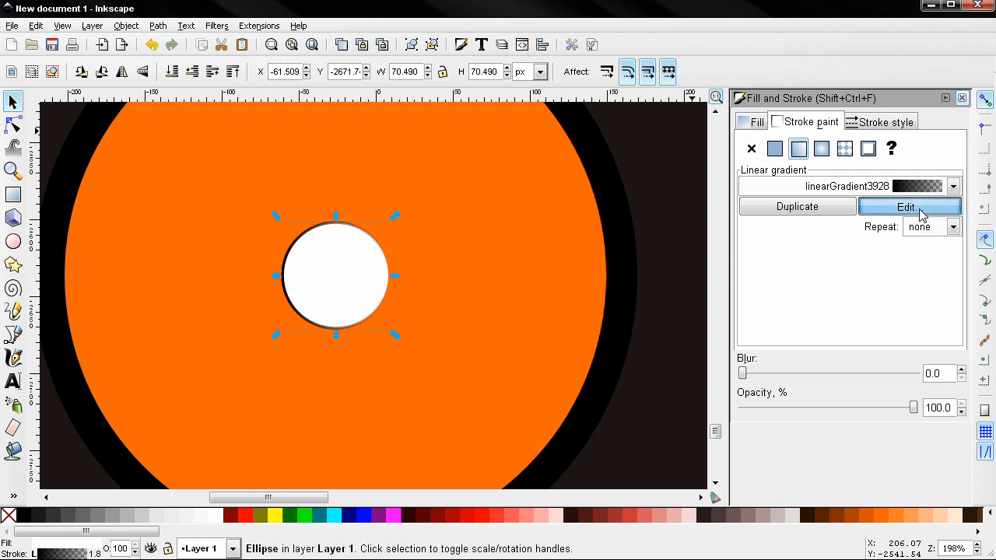
pyautogui.click(906, 207)
pyautogui.moveTo(896, 389)
pyautogui.mouseDown()
pyautogui.moveTo(894, 379)
pyautogui.moveTo(851, 378)
pyautogui.moveTo(862, 377)
pyautogui.mouseUp()
pyautogui.click(858, 378)
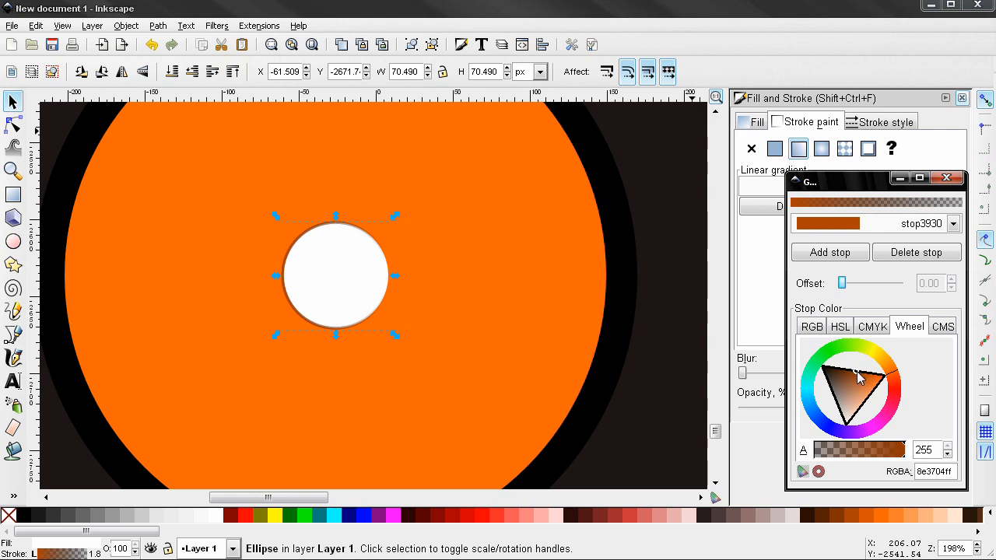
# Try to angle the white circle's stroke gradient from its upper-left edge to just past its centre, and deselect the circle.
pyautogui.click(12, 496)
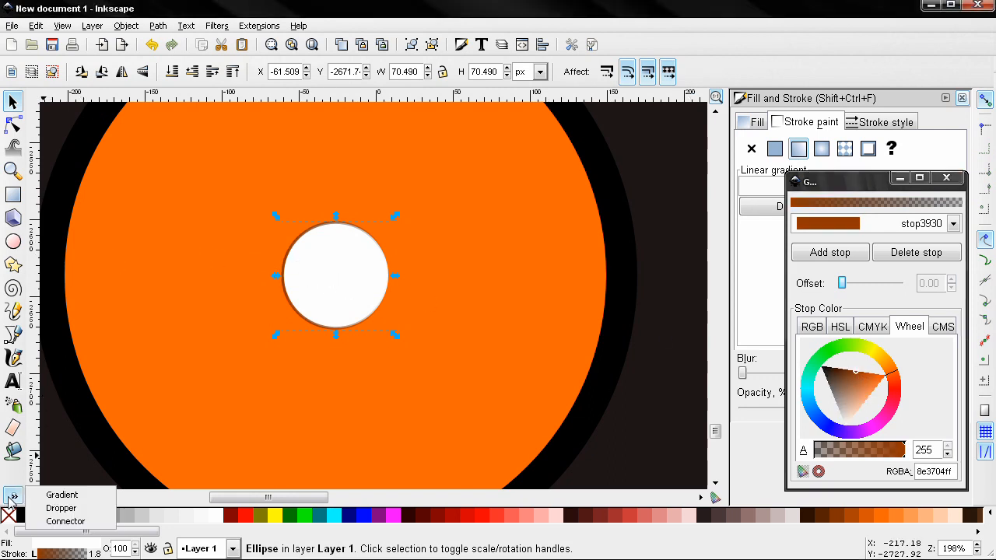
pyautogui.click(61, 494)
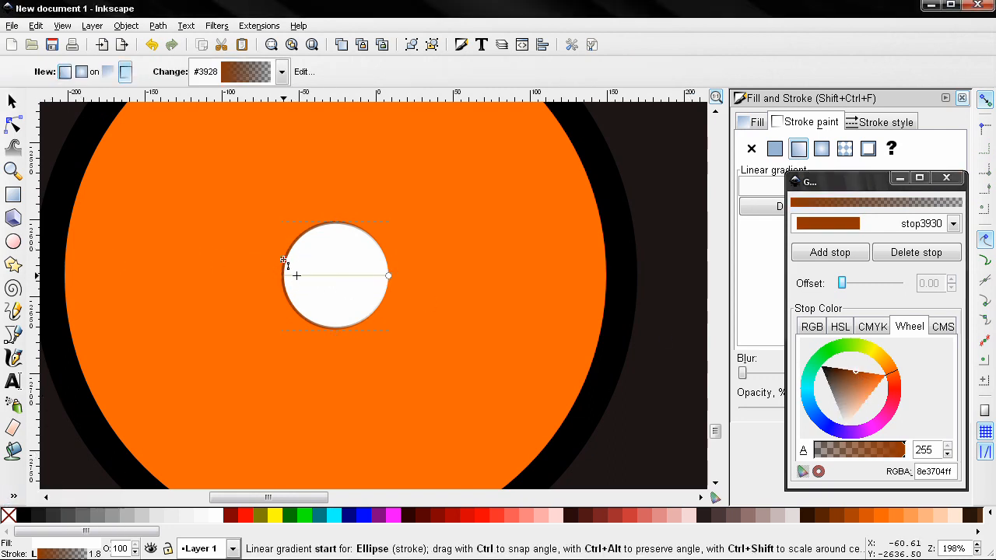
pyautogui.moveTo(284, 260); pyautogui.dragTo(288, 228)
pyautogui.moveTo(388, 276)
pyautogui.mouseDown()
pyautogui.moveTo(341, 276)
pyautogui.moveTo(351, 278)
pyautogui.mouseUp()
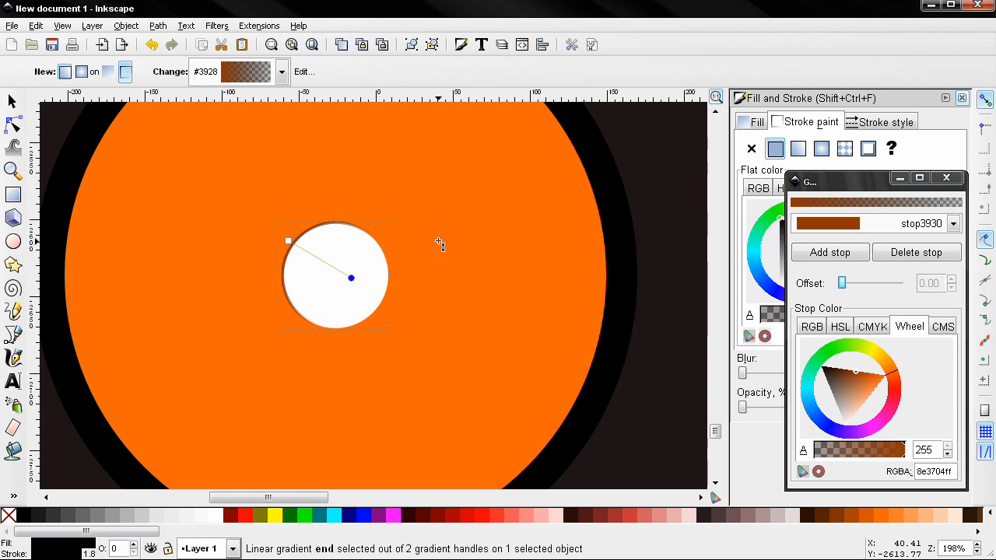
pyautogui.keyDown('ctrl'); pyautogui.scroll(-4, 438, 244); pyautogui.keyUp('ctrl')
pyautogui.click(99, 299)
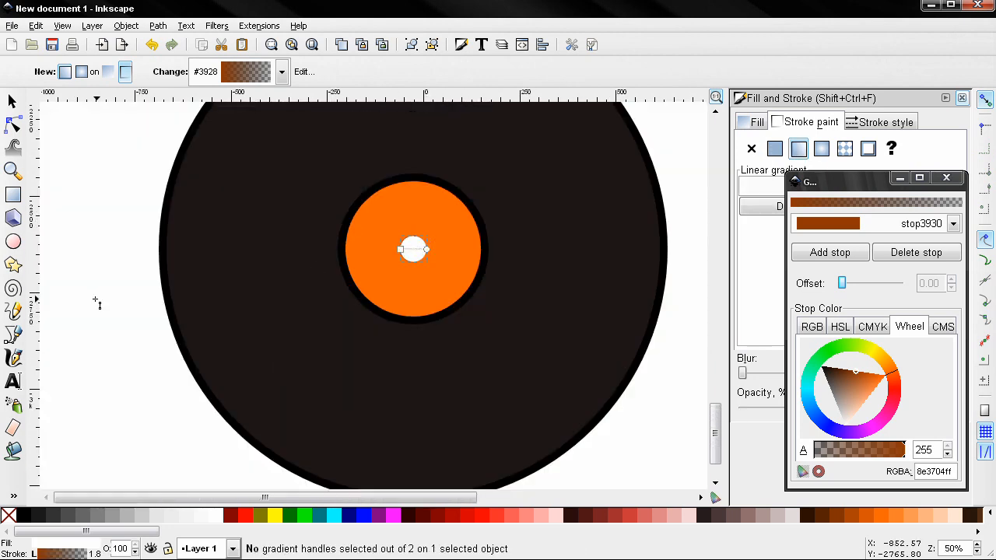
pyautogui.click(97, 300)
# Draw a circle about 740 px across overlapping the lower-left part of the record and fill it black.
pyautogui.keyDown('ctrl'); pyautogui.scroll(-1, 157, 277); pyautogui.keyUp('ctrl')
pyautogui.moveTo(177, 275); pyautogui.dragTo(193, 302)
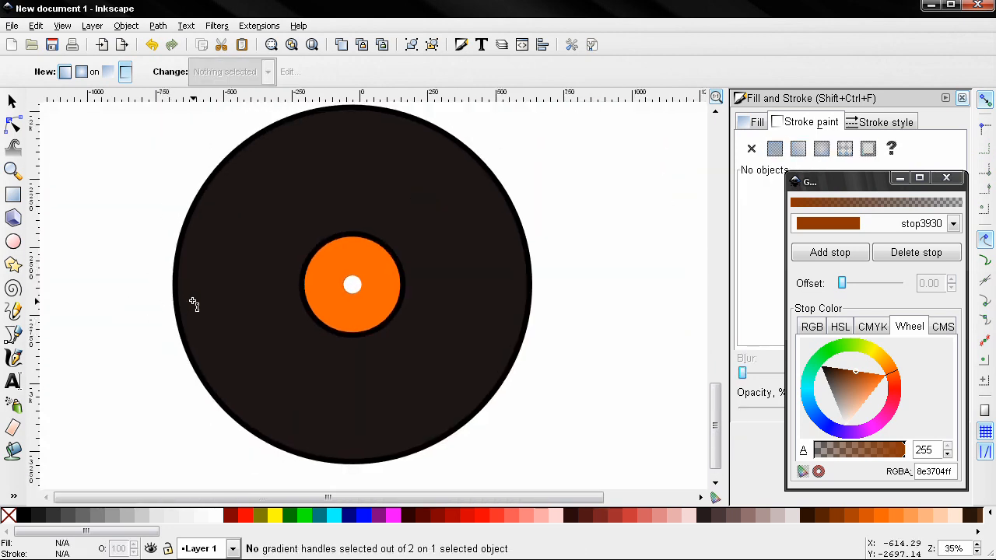
pyautogui.click(13, 242)
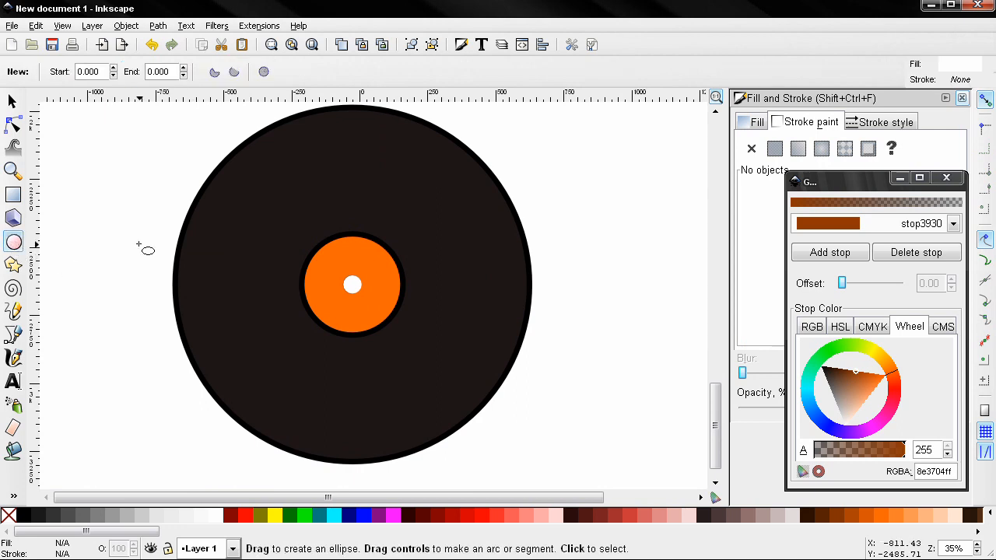
pyautogui.moveTo(143, 216)
pyautogui.mouseDown()
pyautogui.moveTo(233, 318)
pyautogui.moveTo(367, 418)
pyautogui.mouseUp()
pyautogui.click(31, 515)
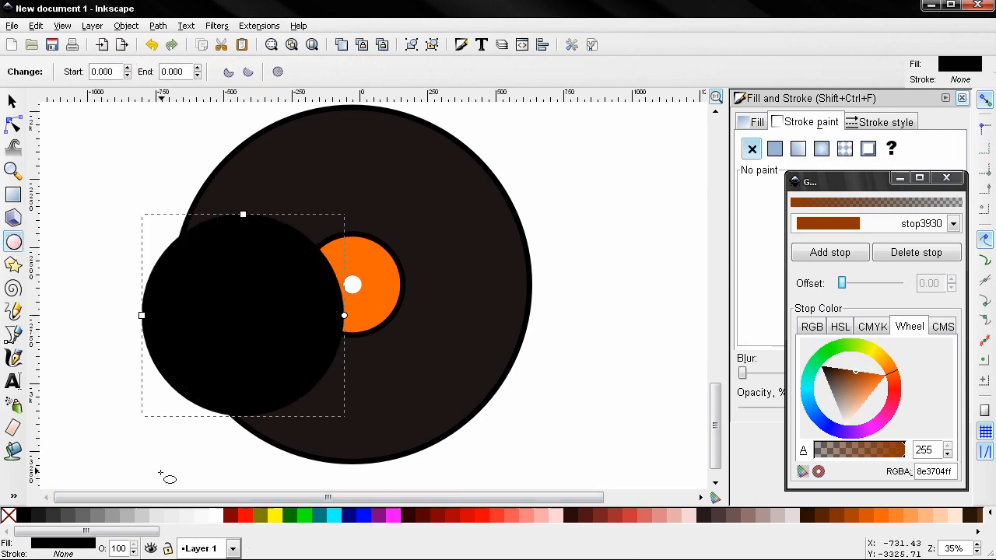
# Remove the new circle's fill and give it a flat black stroke, with the gradient editor closed.
pyautogui.click(946, 179)
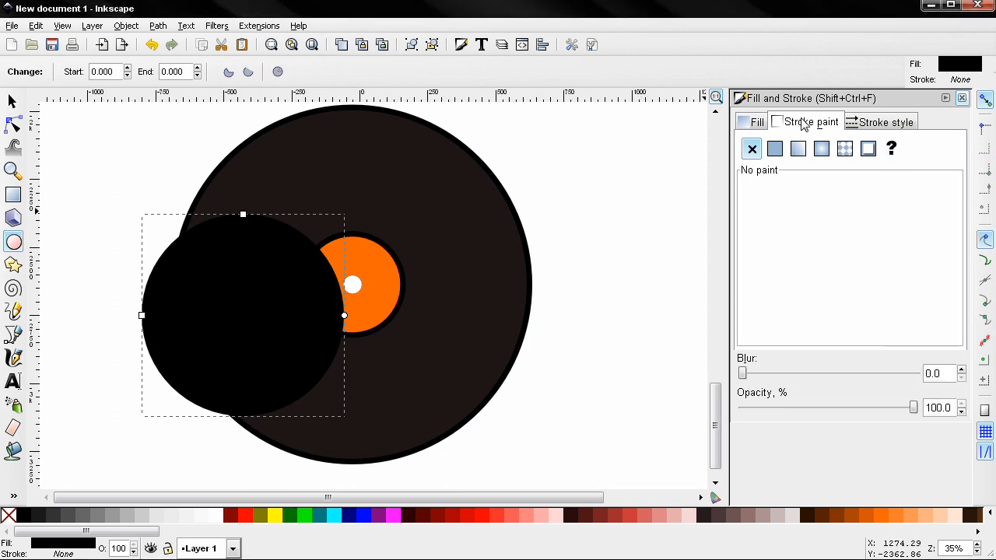
pyautogui.click(741, 127)
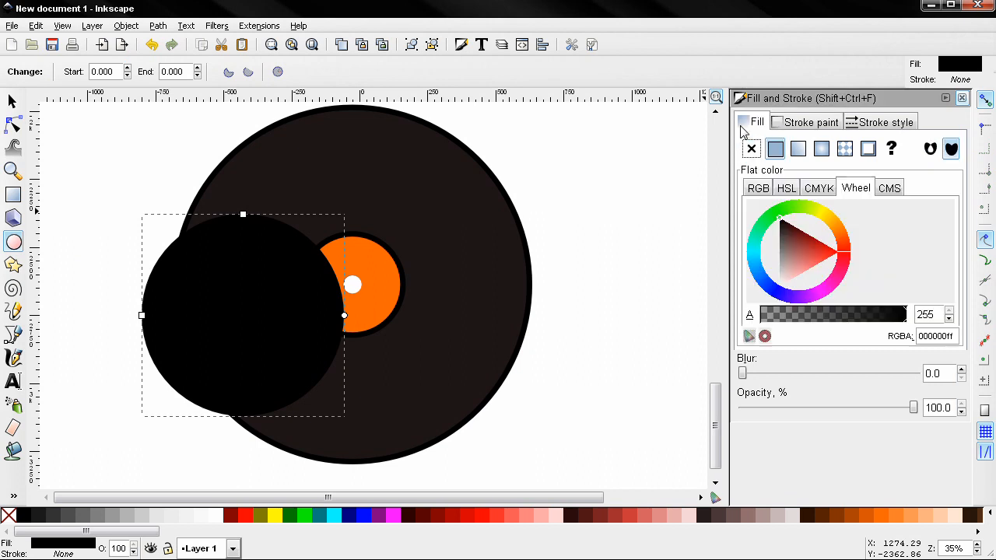
pyautogui.click(751, 149)
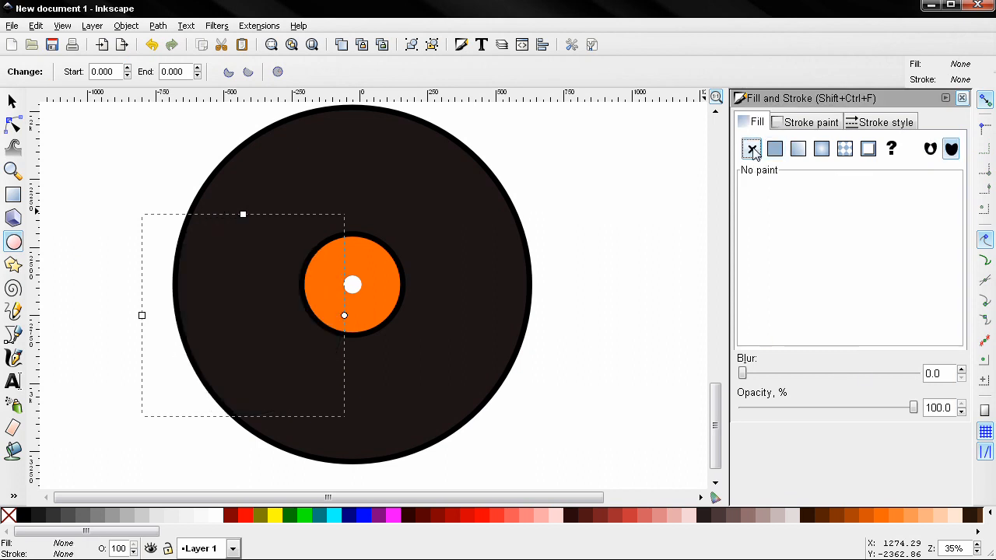
pyautogui.click(801, 122)
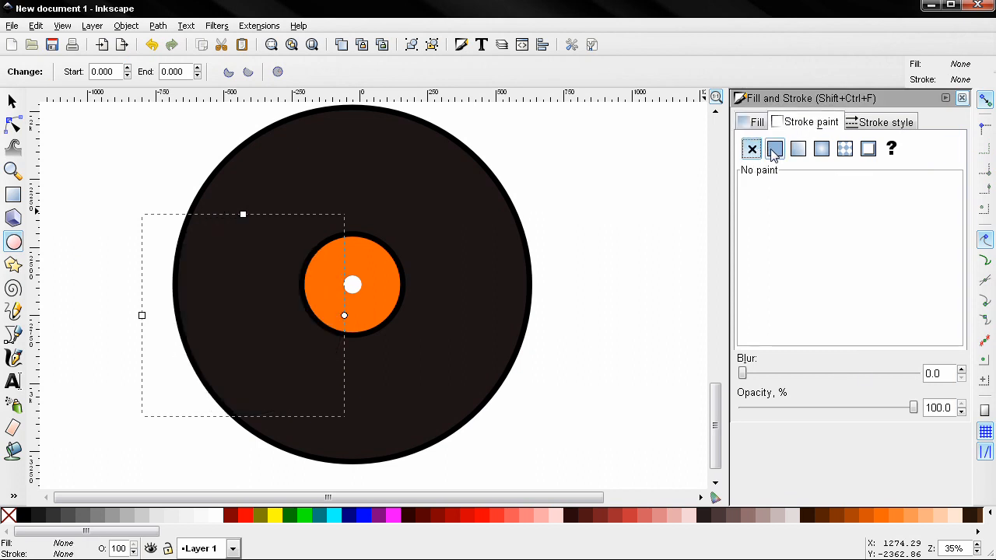
pyautogui.click(774, 151)
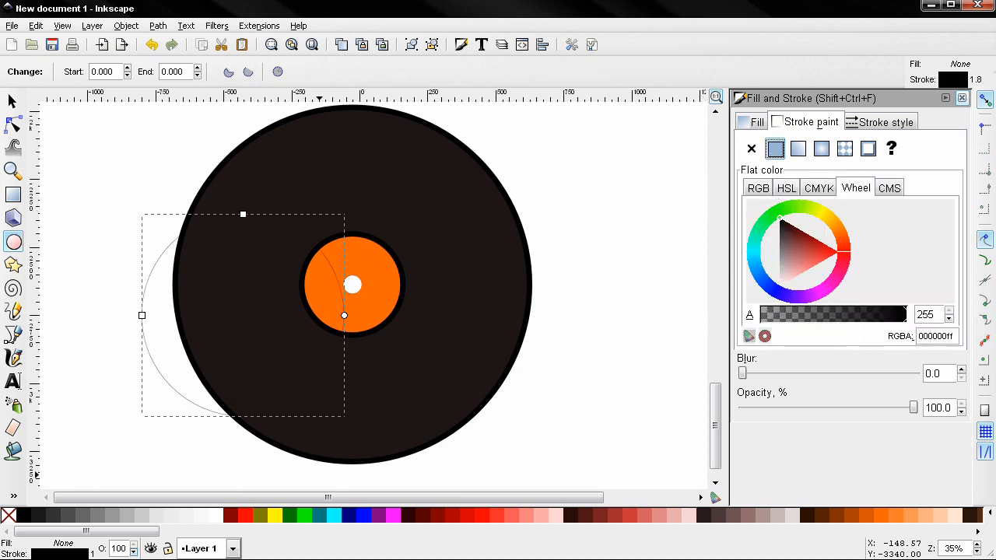
pyautogui.click(28, 518)
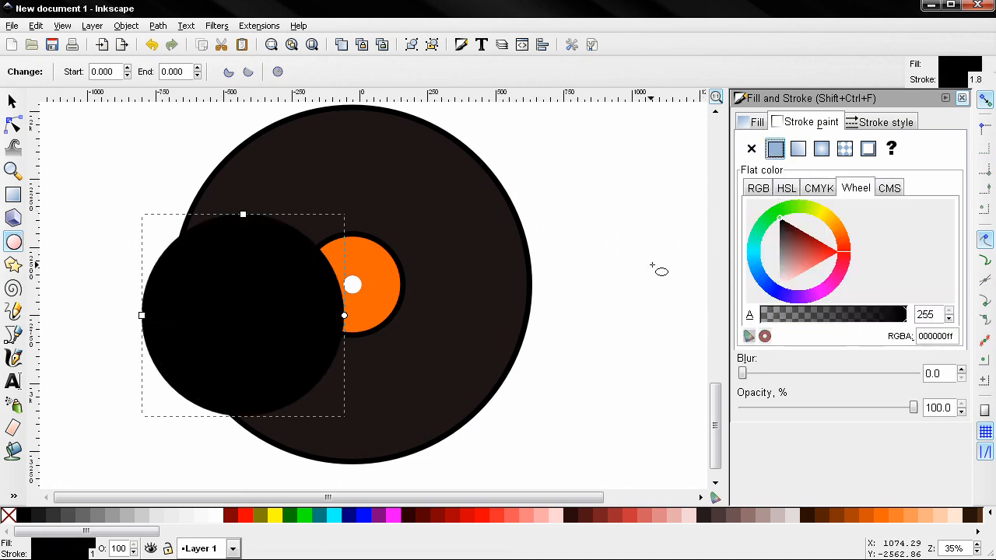
pyautogui.hotkey('ctrl', 'z')
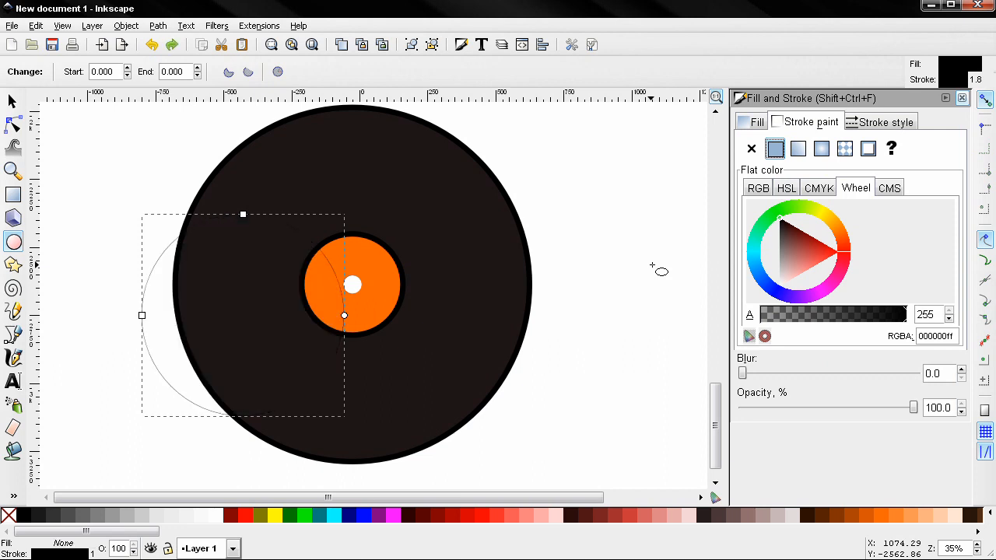
# Enlarge the outlined circle uniformly towards the lower right to about 952 px.
pyautogui.click(12, 102)
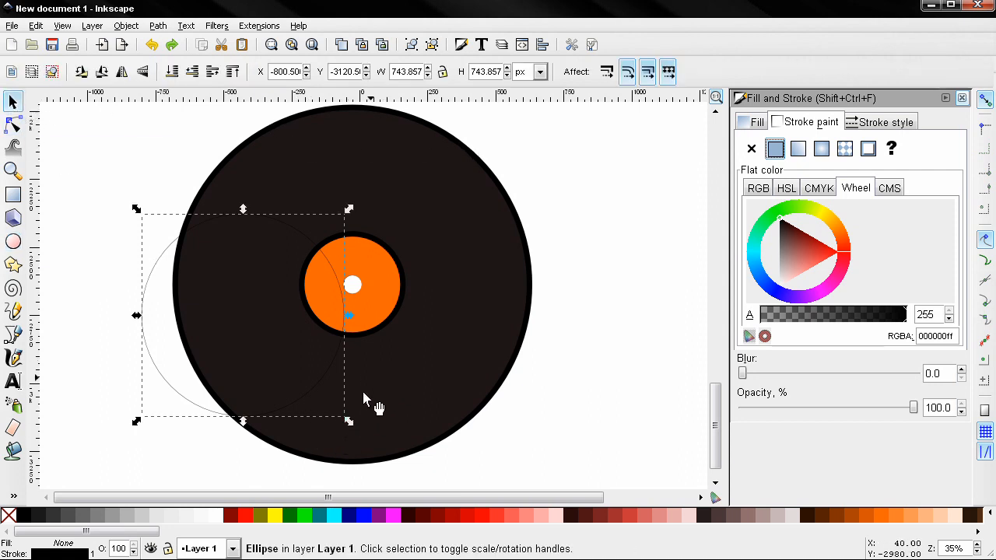
pyautogui.moveTo(349, 418); pyautogui.dragTo(417, 475)
pyautogui.scroll(-2, 498, 407)
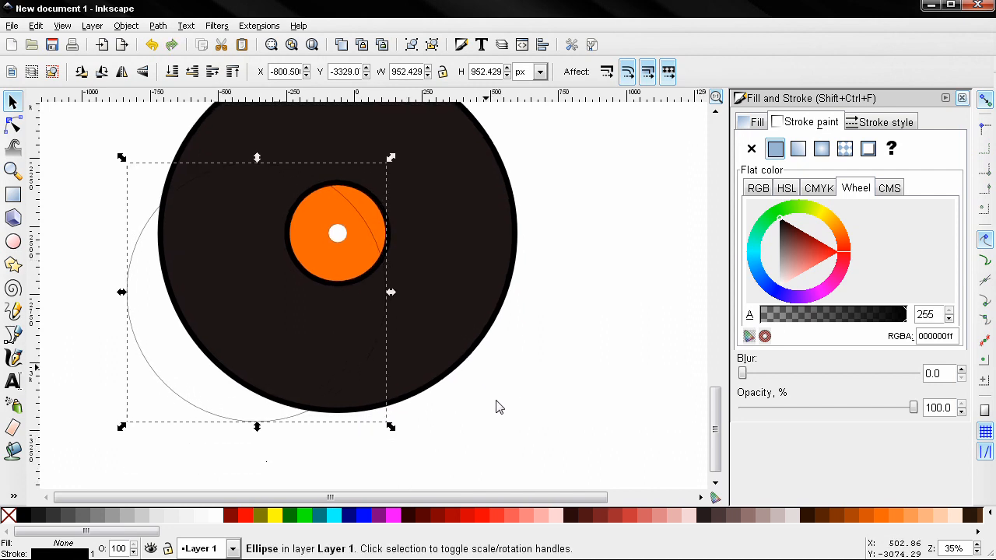
# Centre the outlined circle on the record's dark disc both horizontally and vertically, relative to the last selected object, and deselect both.
pyautogui.keyDown('shift'); pyautogui.click(444, 229); pyautogui.keyUp('shift')
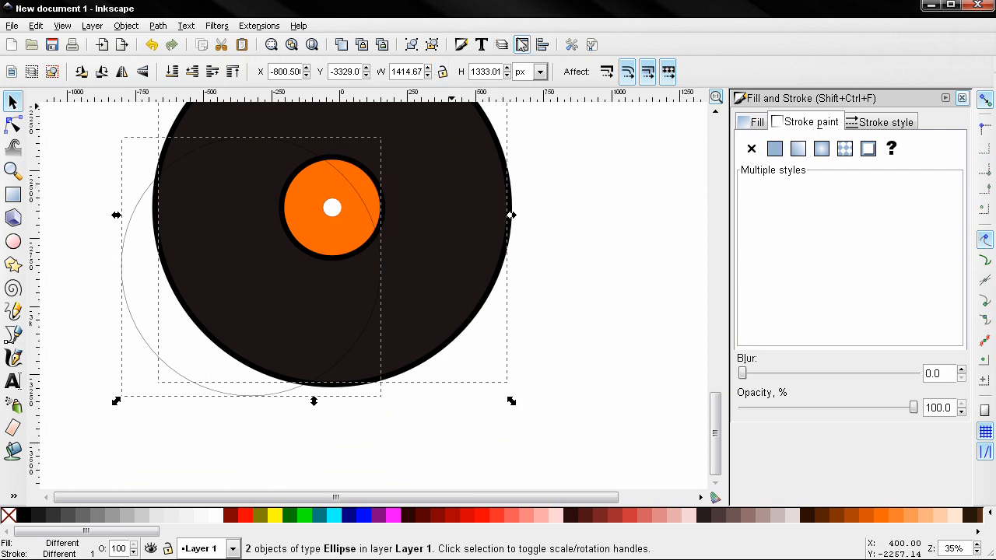
pyautogui.click(543, 44)
pyautogui.click(801, 172)
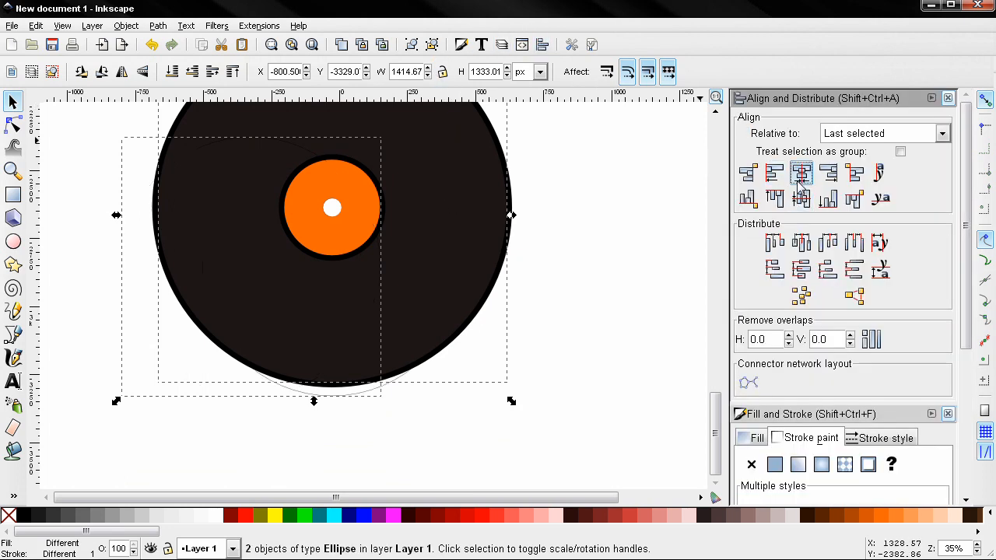
pyautogui.click(802, 198)
pyautogui.click(628, 245)
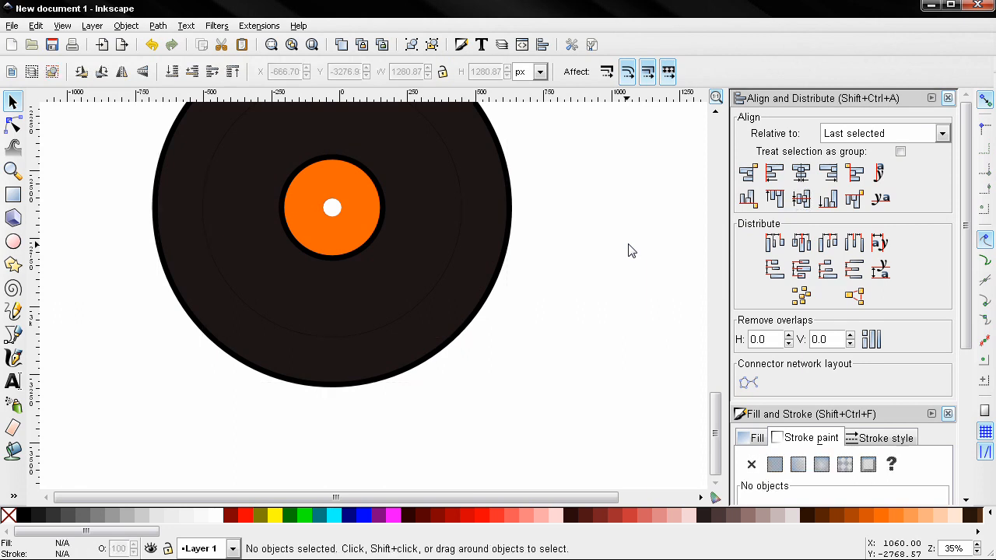
# Set the centred outlined circle's stroke width to 0.7 px, with the alignment settings closed.
pyautogui.moveTo(605, 255); pyautogui.dragTo(610, 320)
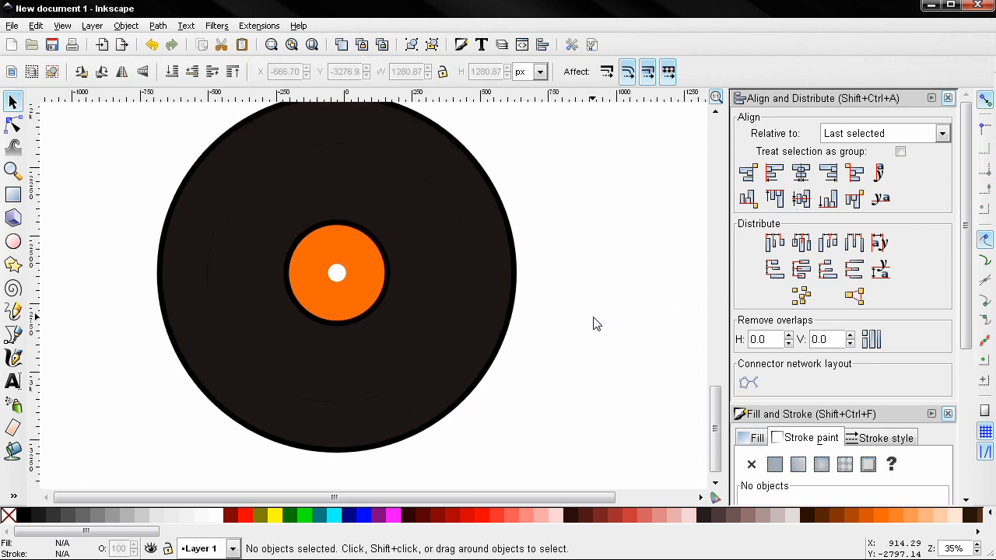
pyautogui.click(462, 336)
pyautogui.click(948, 99)
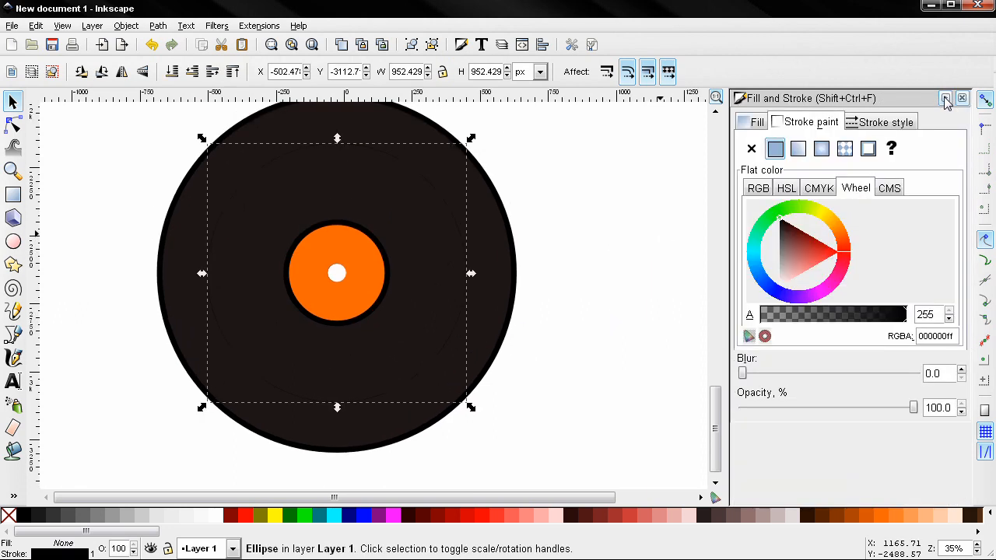
pyautogui.click(866, 125)
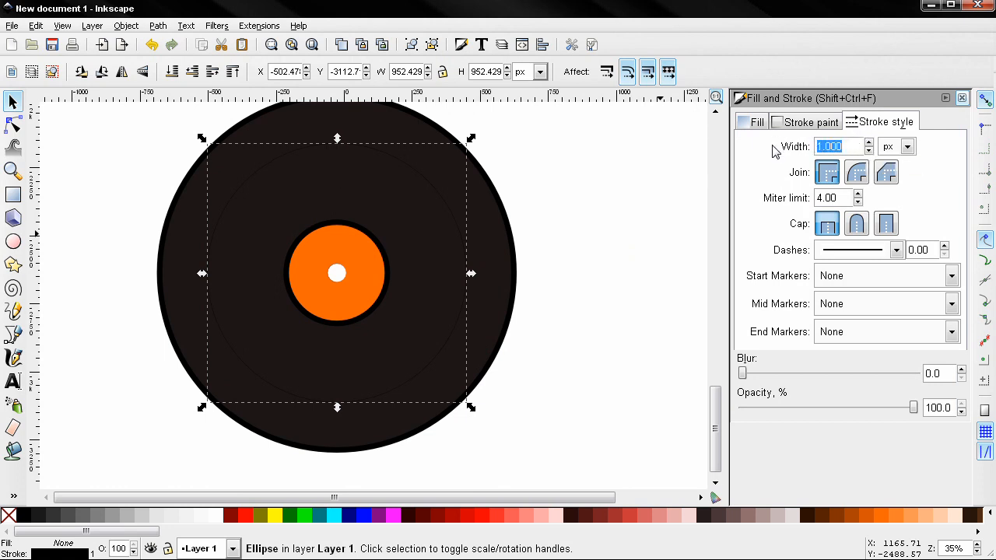
pyautogui.write('0')
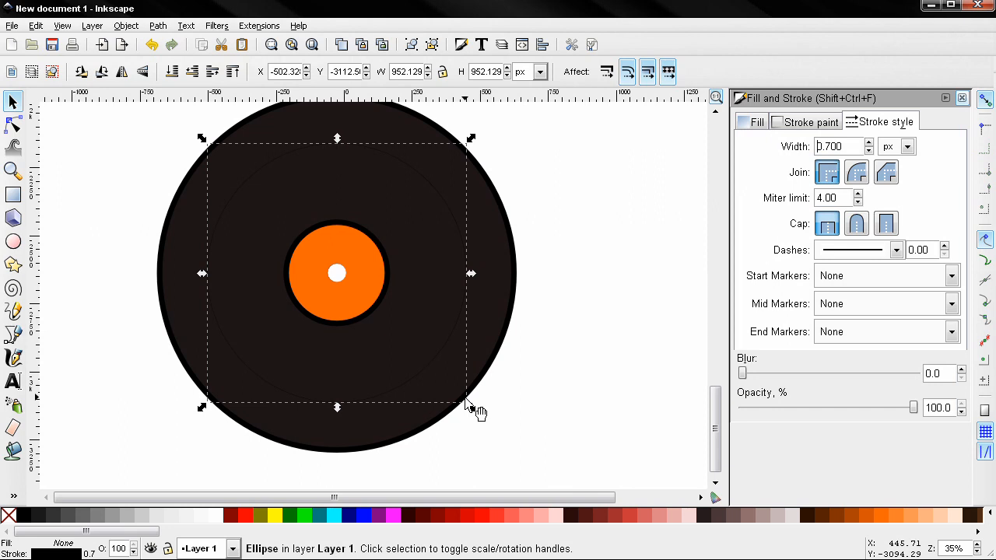
# Enlarge the outlined circle about its centre to about 1232 px and add successively smaller concentric copies down to about 449 px as record grooves.
pyautogui.moveTo(474, 412)
pyautogui.mouseDown()
pyautogui.moveTo(467, 408)
pyautogui.moveTo(511, 445)
pyautogui.mouseUp()
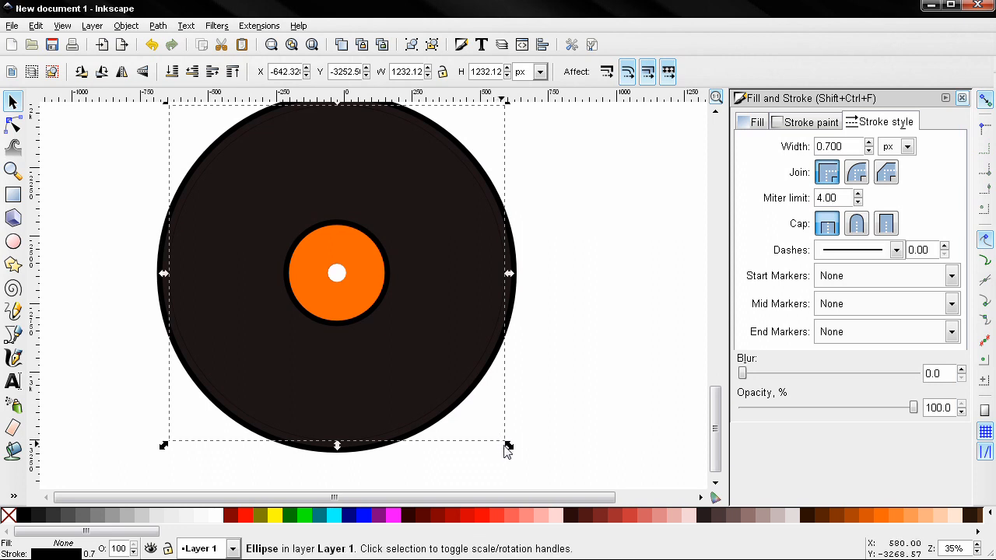
pyautogui.moveTo(507, 446); pyautogui.dragTo(419, 357)
pyautogui.click(452, 388)
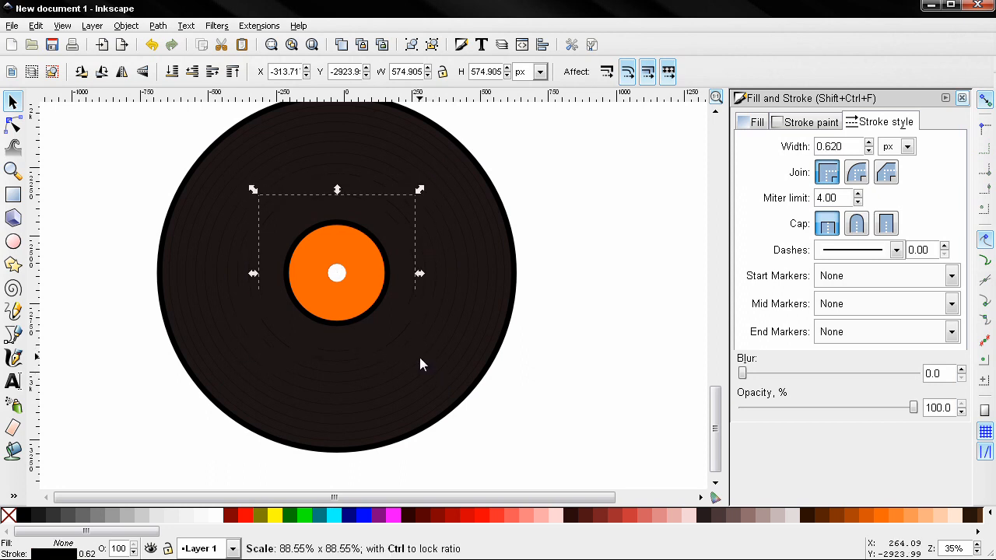
pyautogui.moveTo(420, 356); pyautogui.dragTo(402, 340)
pyautogui.click(533, 367)
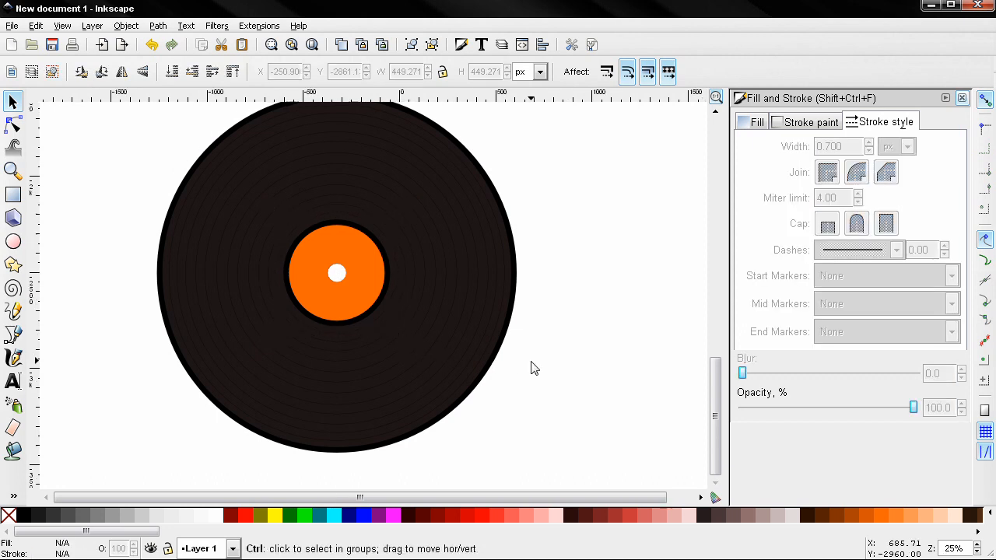
# Draw a closed bow-tie-shaped path with the Pen tool, from the record's upper-left rim past the centre hole to its lower-right rim and back.
pyautogui.keyDown('ctrl'); pyautogui.scroll(-1, 533, 367); pyautogui.keyUp('ctrl')
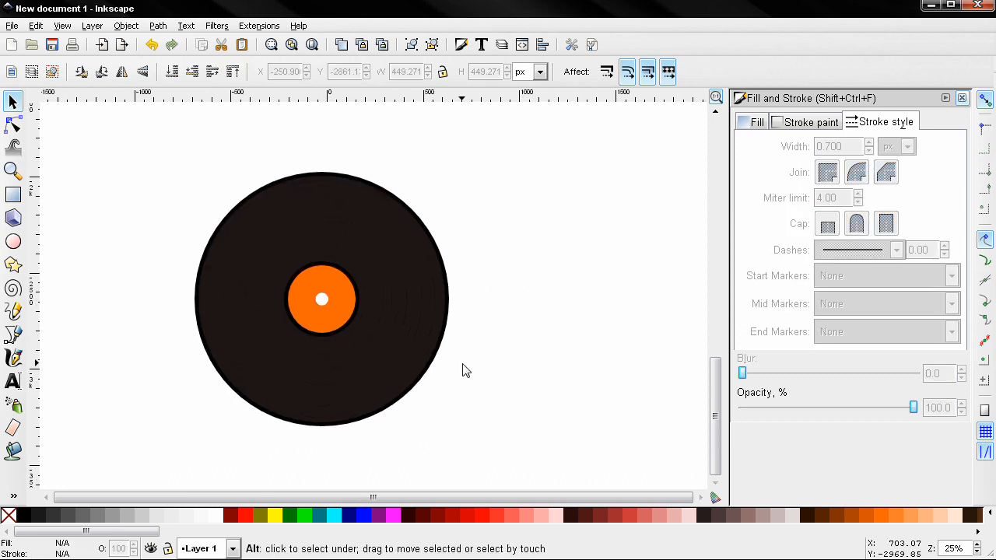
pyautogui.click(962, 98)
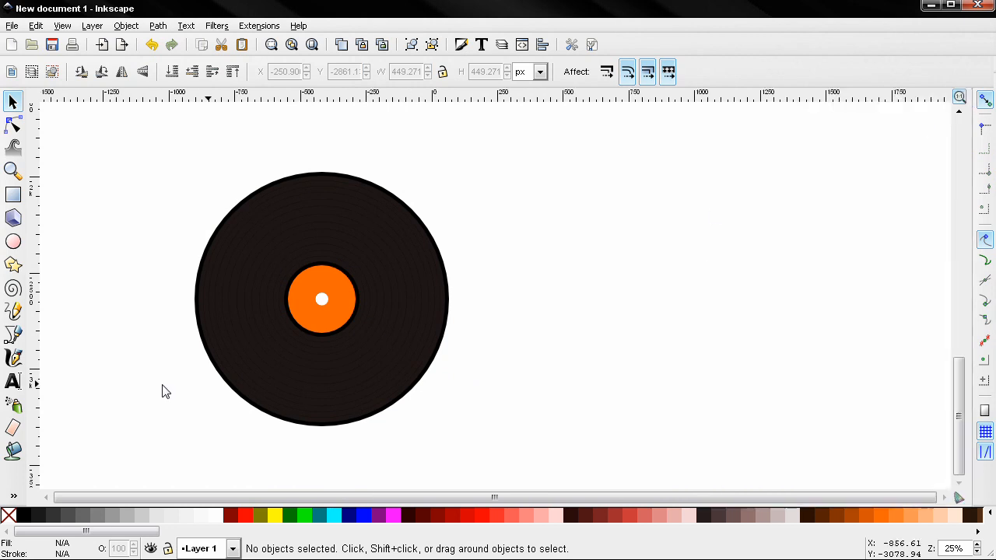
pyautogui.click(14, 336)
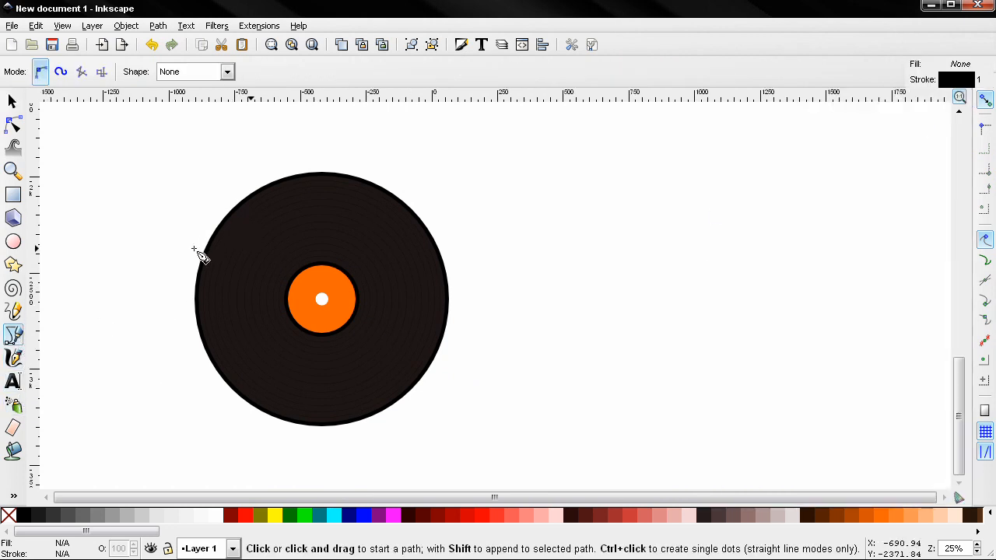
pyautogui.click(205, 250)
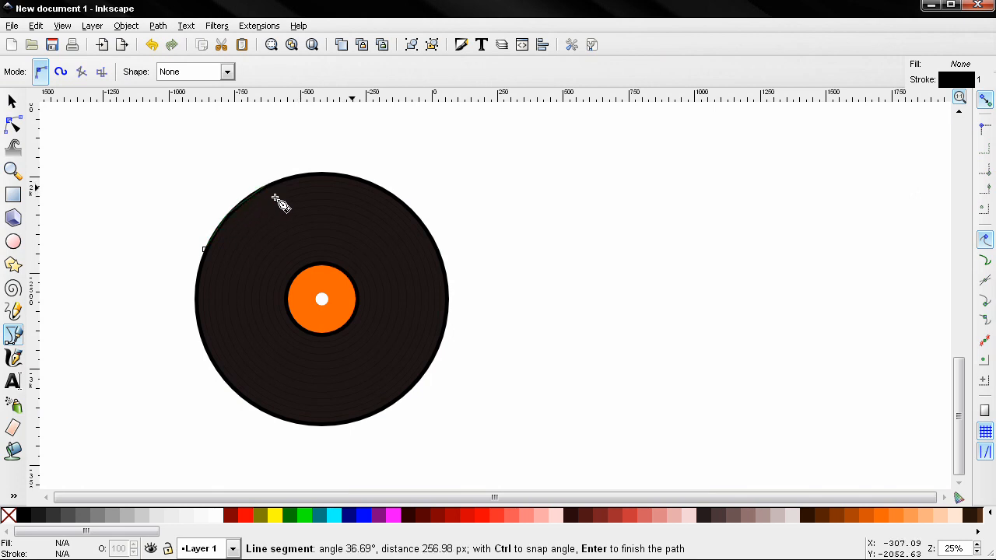
pyautogui.click(269, 185)
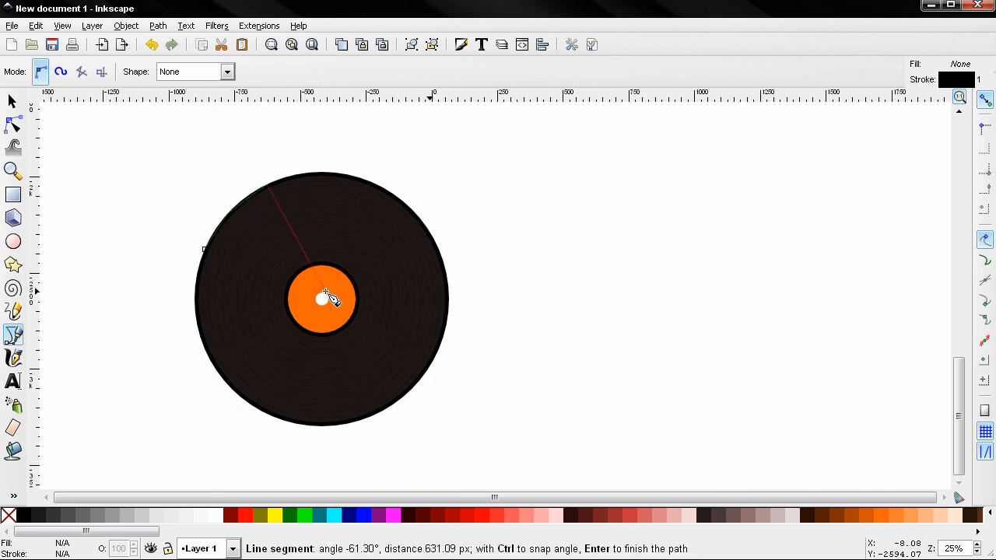
pyautogui.click(324, 293)
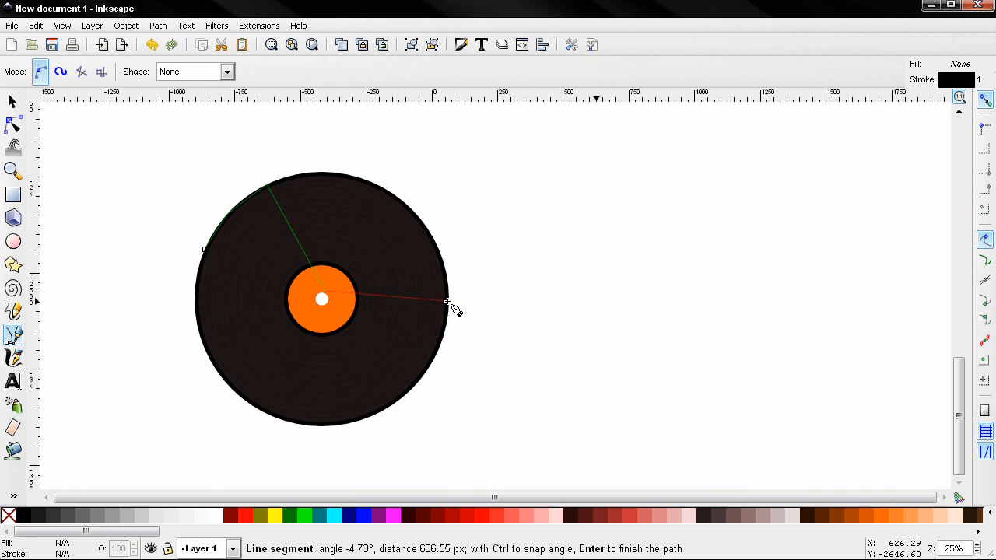
pyautogui.click(448, 300)
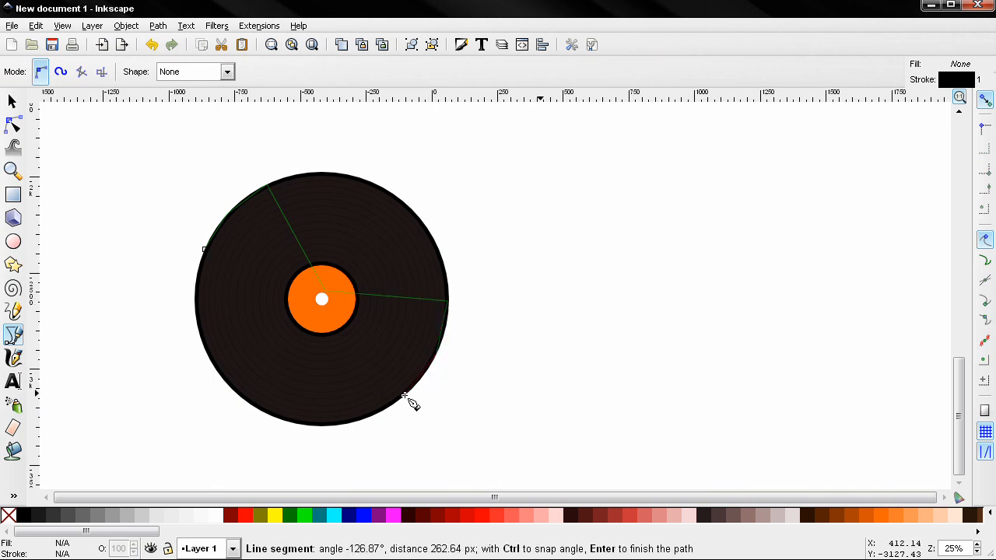
pyautogui.click(400, 397)
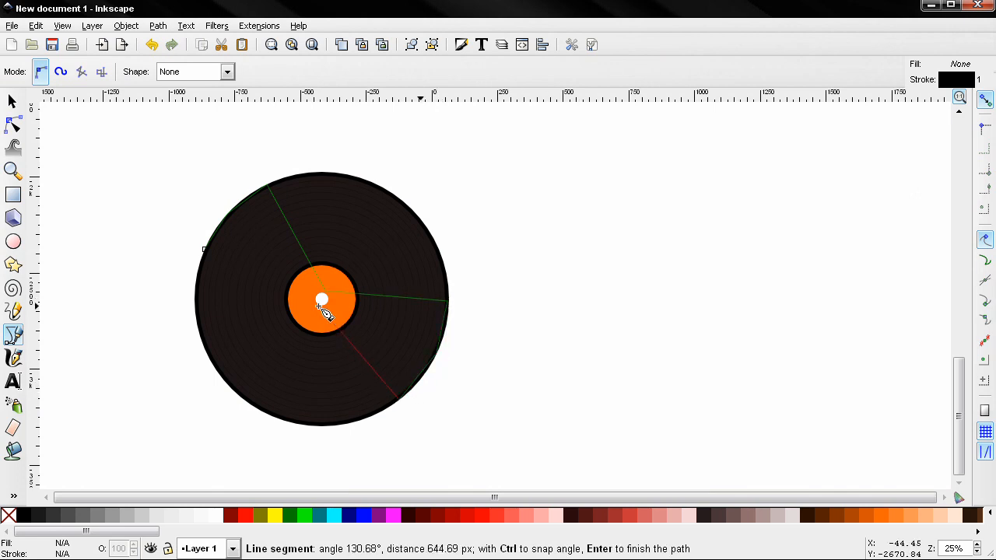
pyautogui.click(319, 304)
pyautogui.click(203, 251)
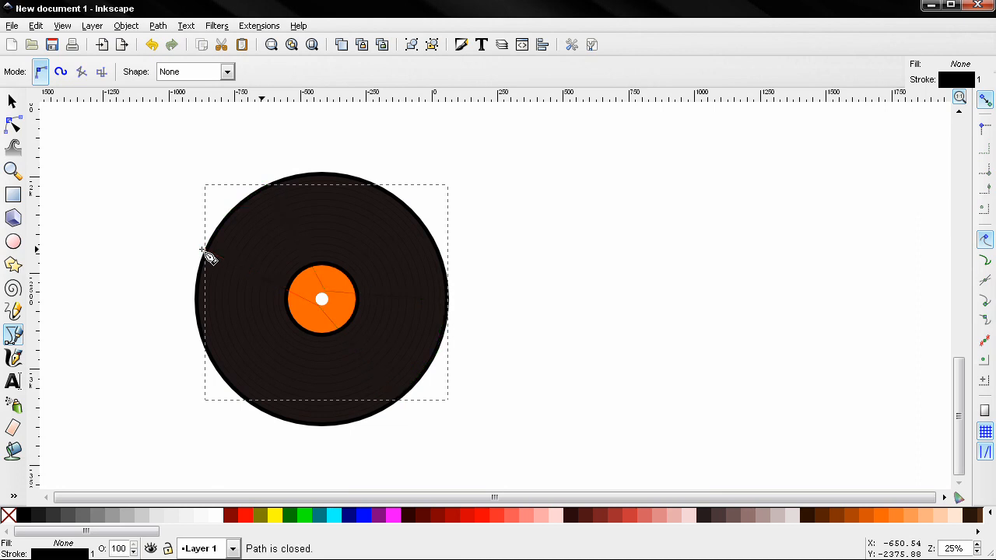
# Give the bow-tie shape a flat white fill and remove its stroke.
pyautogui.click(459, 46)
pyautogui.click(741, 125)
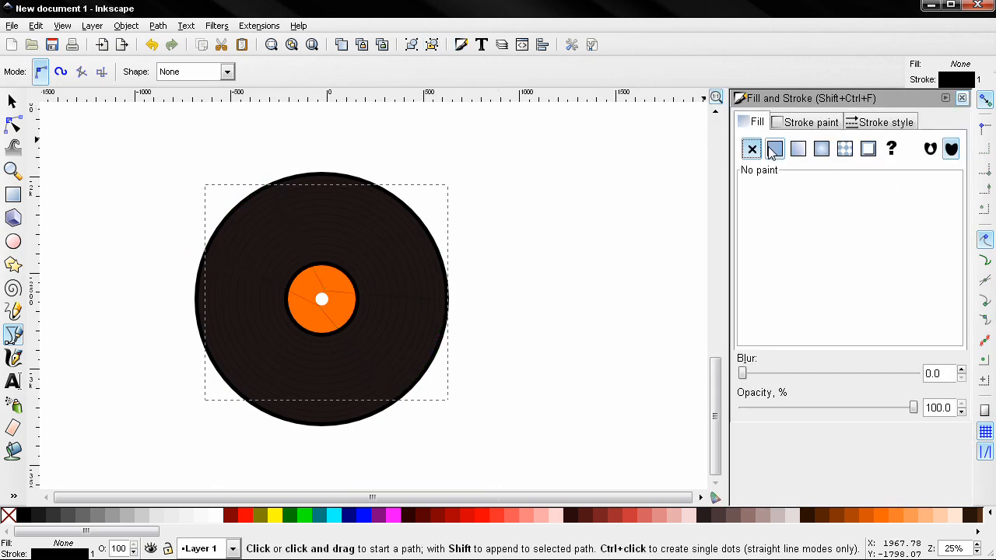
pyautogui.click(773, 149)
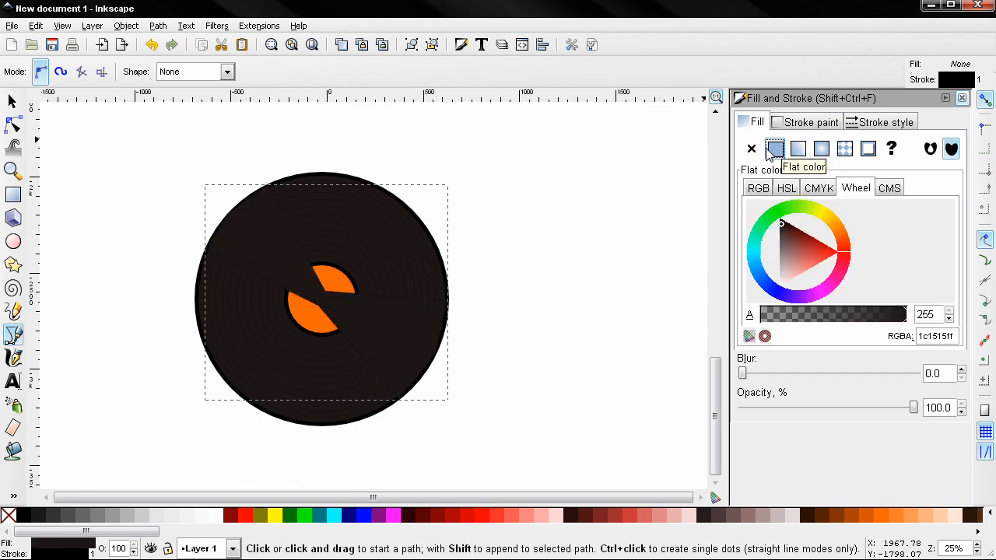
pyautogui.click(219, 517)
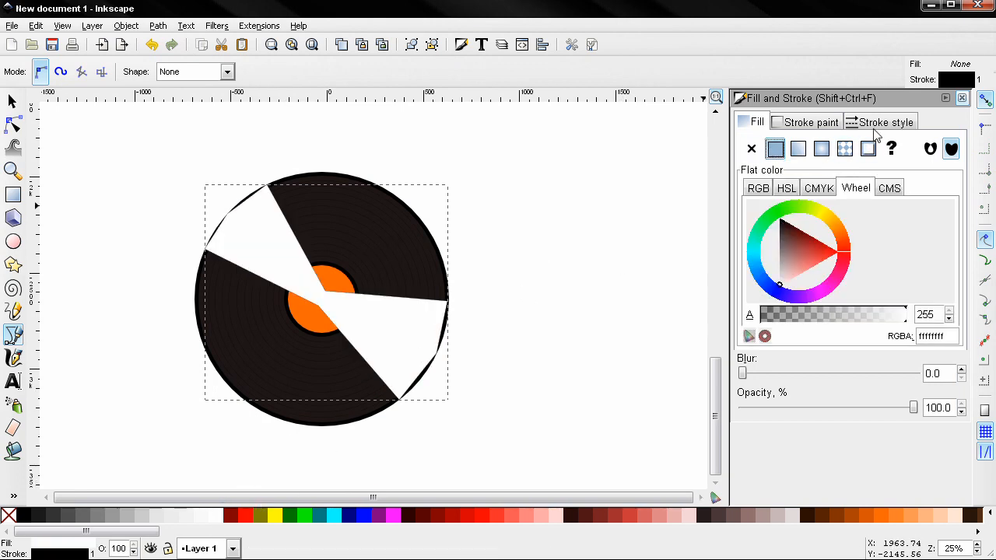
pyautogui.click(808, 124)
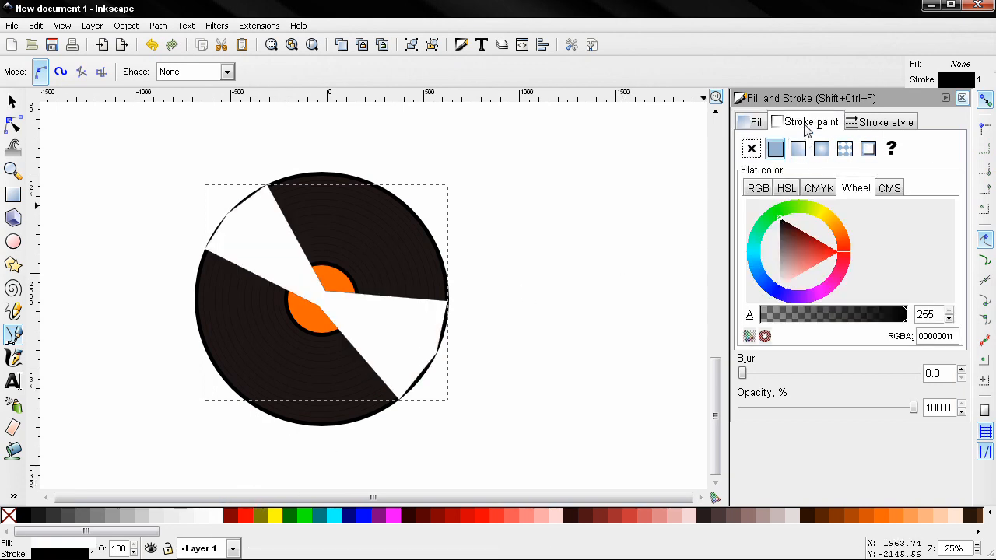
pyautogui.click(751, 149)
pyautogui.click(753, 122)
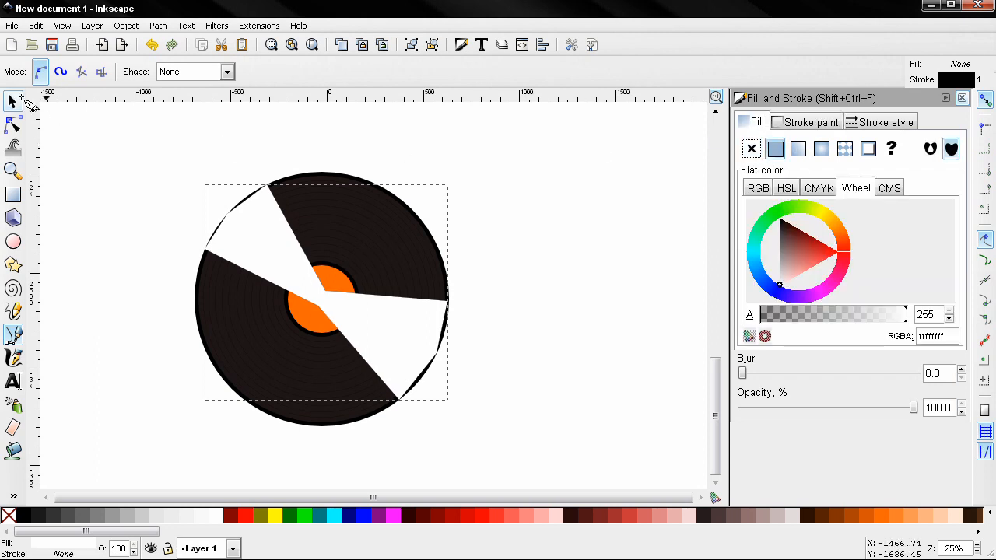
# Insert a new node into every segment of the white bow-tie path and clear the node selection.
pyautogui.click(14, 125)
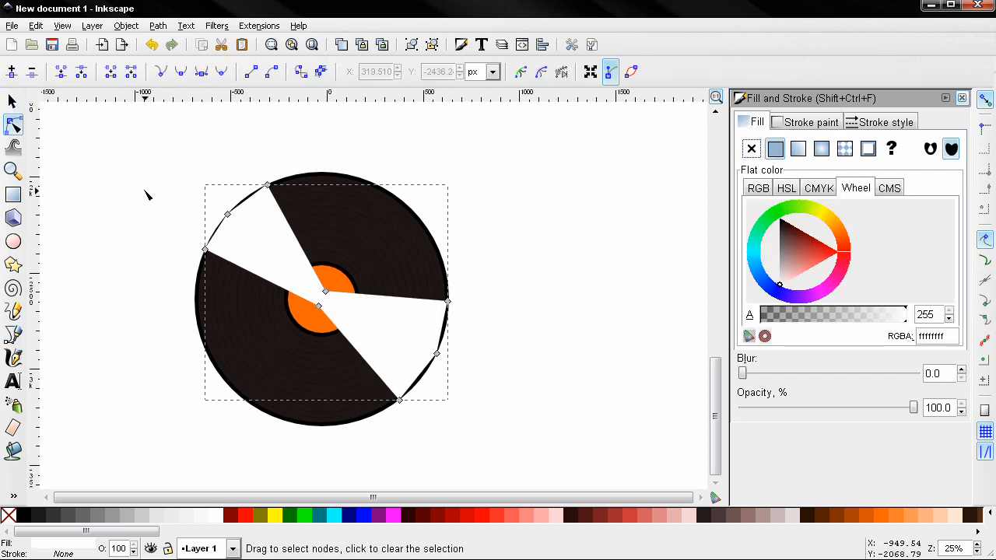
pyautogui.moveTo(159, 171); pyautogui.dragTo(504, 441)
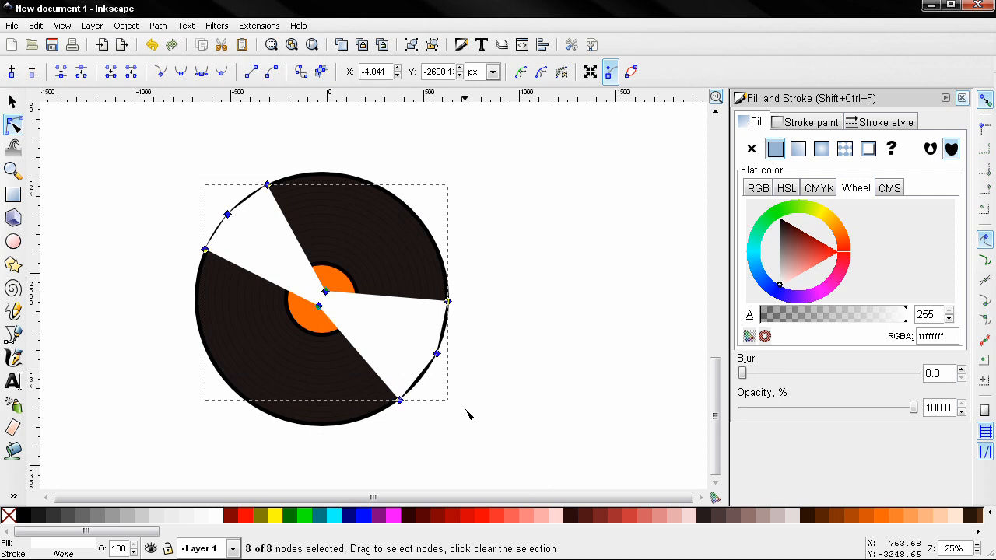
pyautogui.click(12, 73)
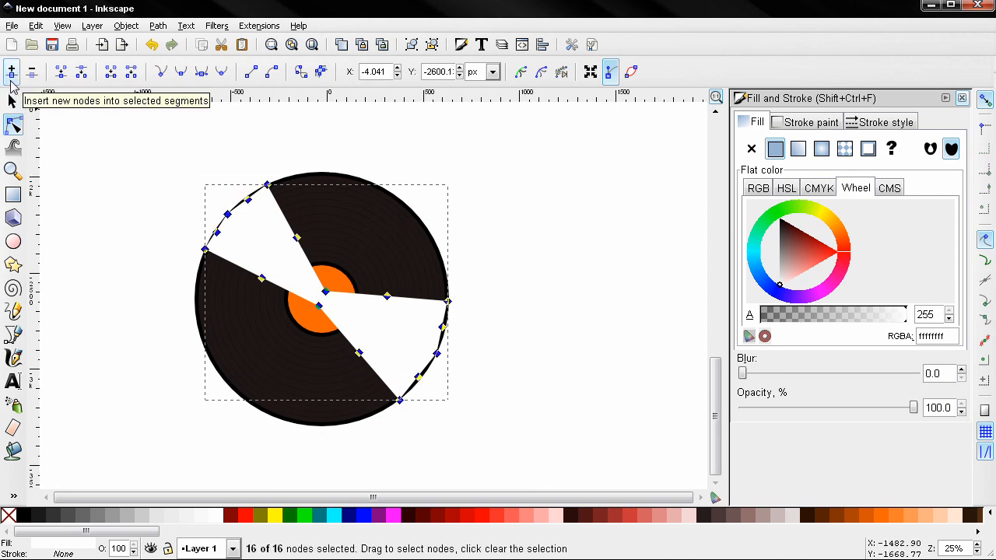
pyautogui.click(120, 210)
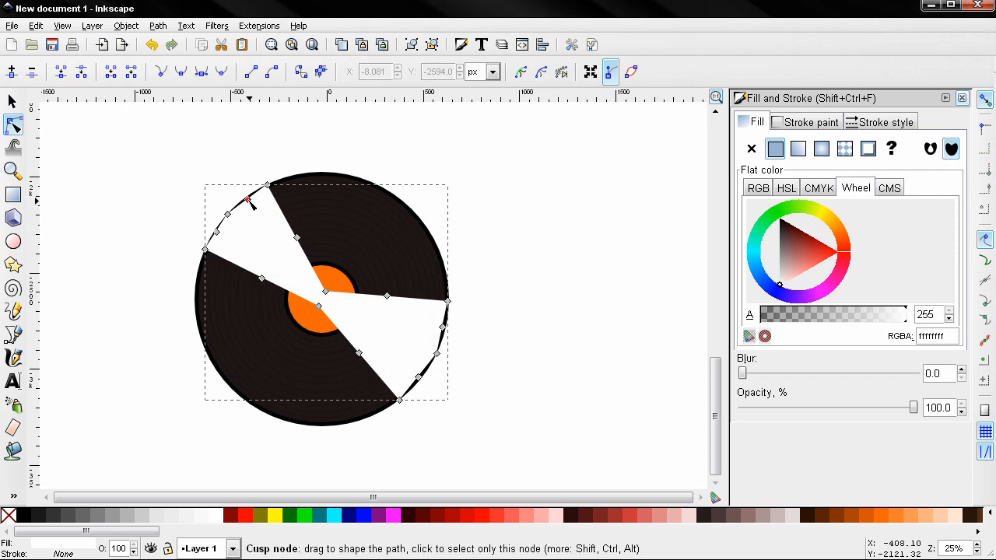
# Move the white shape's outer nodes outward so its two curved ends follow the record's rim.
pyautogui.moveTo(247, 201); pyautogui.dragTo(244, 196)
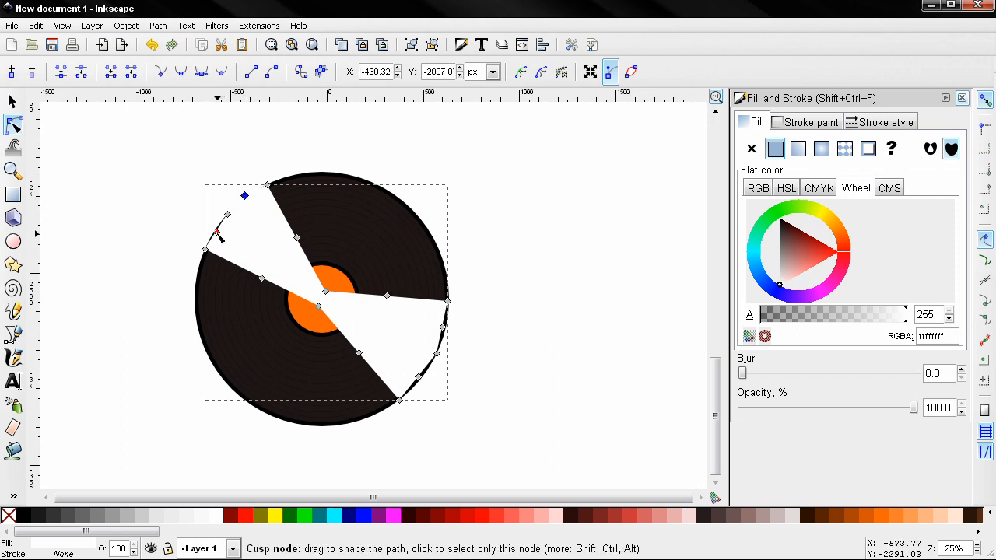
pyautogui.moveTo(218, 233); pyautogui.dragTo(214, 234)
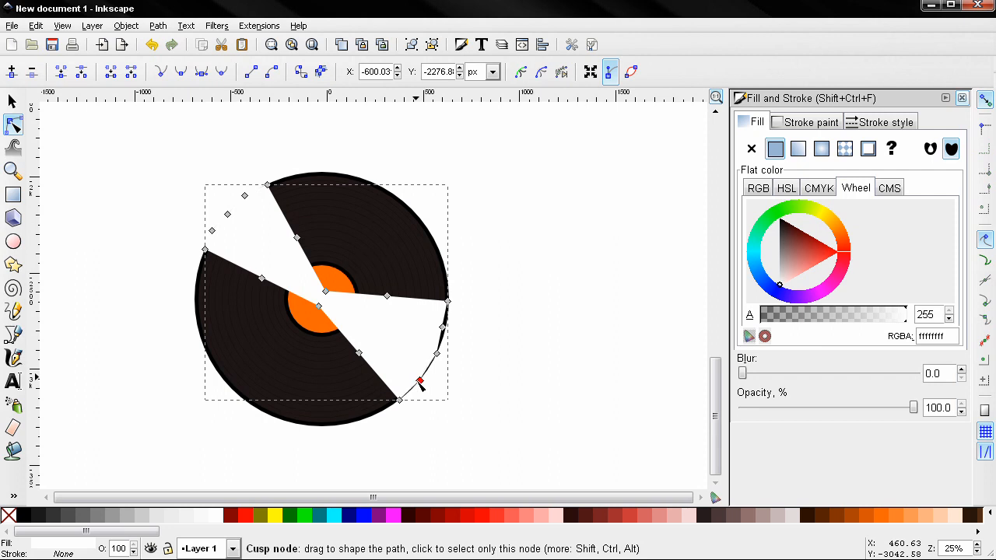
pyautogui.moveTo(419, 377); pyautogui.dragTo(400, 404)
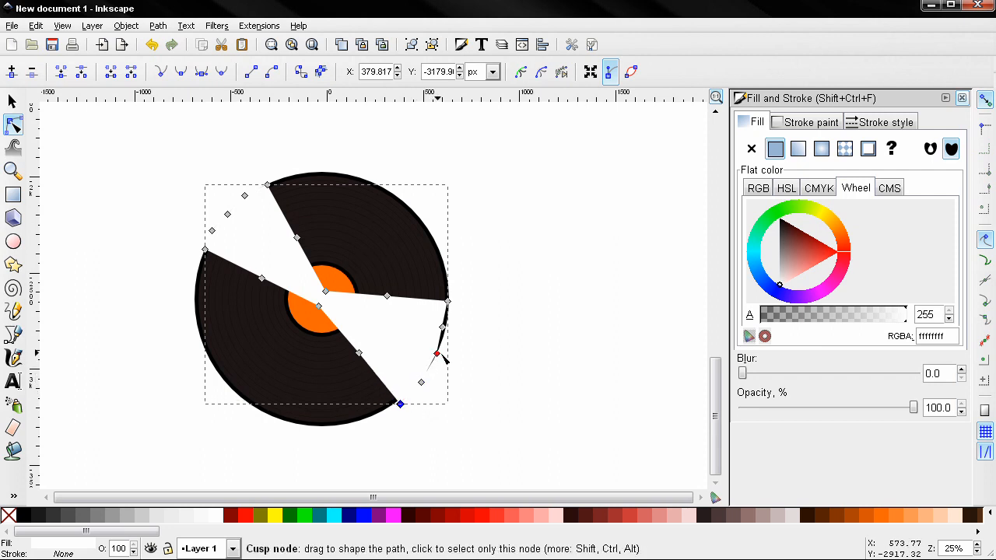
pyautogui.moveTo(443, 329); pyautogui.dragTo(449, 326)
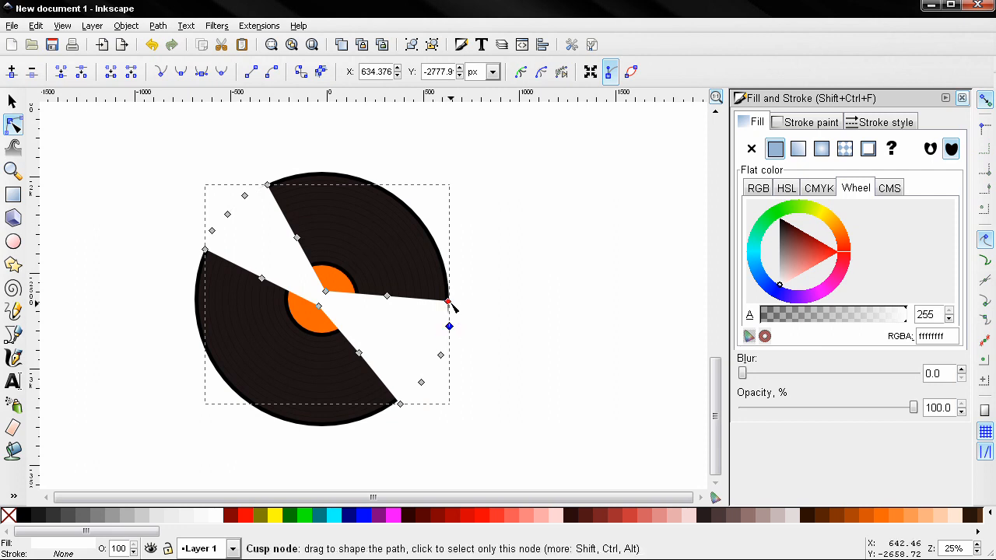
pyautogui.click(449, 301)
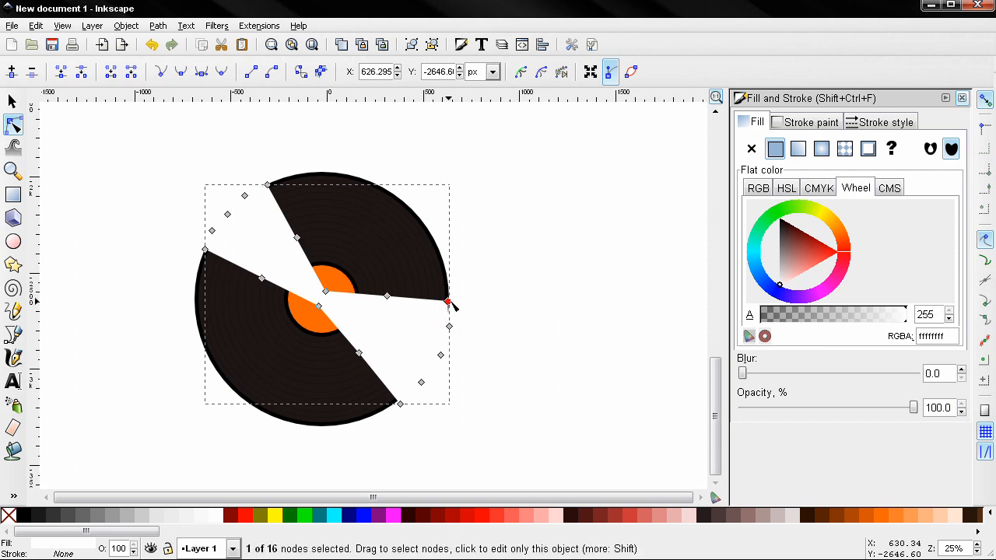
pyautogui.moveTo(453, 301); pyautogui.dragTo(454, 303)
# Insert extra nodes between the white shape's inner nodes along its straight sides and clear the node selection.
pyautogui.moveTo(371, 381); pyautogui.dragTo(255, 217)
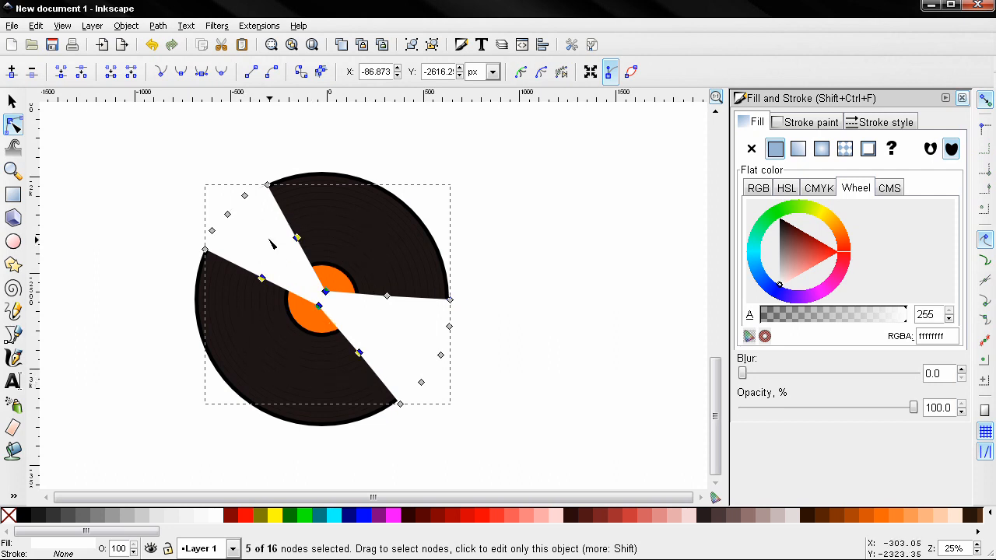
pyautogui.keyDown('shift'); pyautogui.click(388, 298); pyautogui.keyUp('shift')
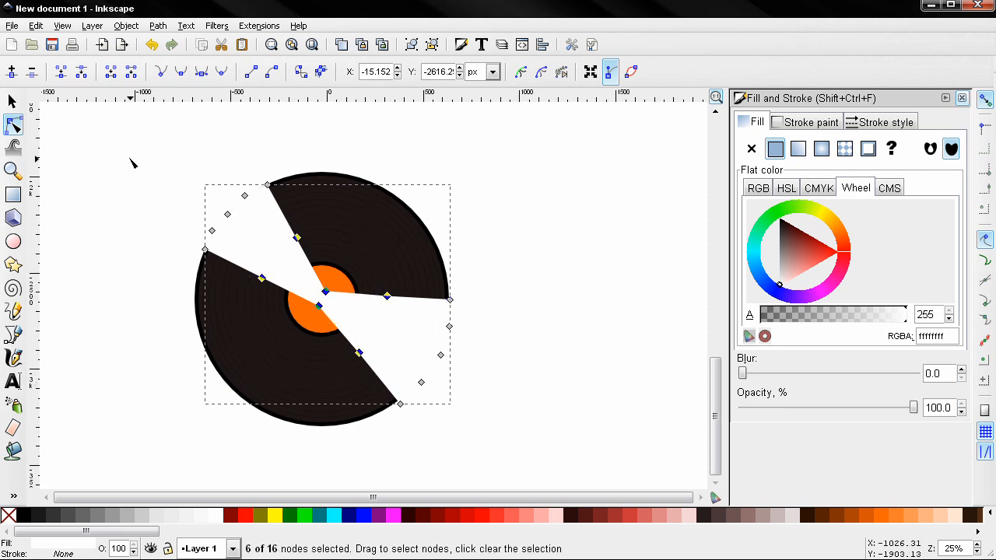
pyautogui.click(12, 74)
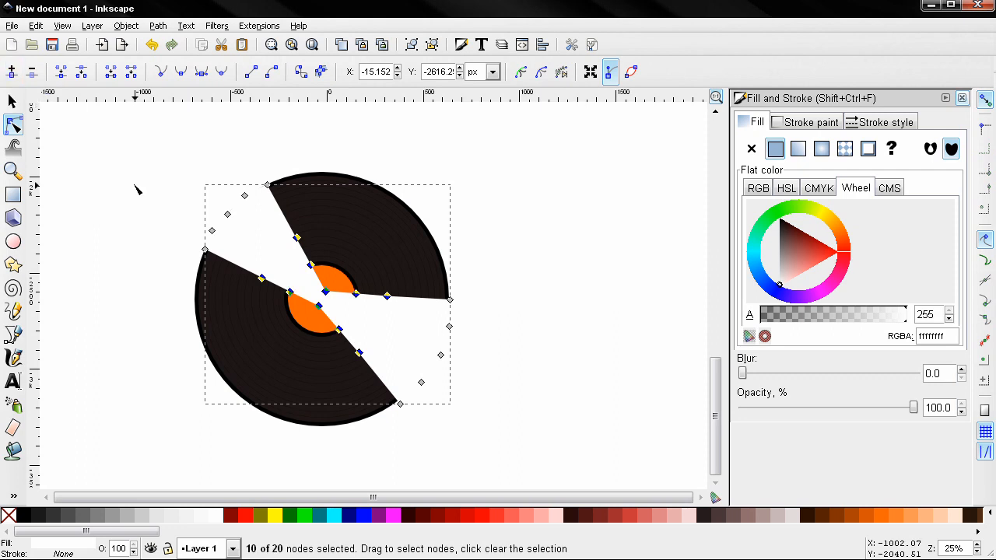
pyautogui.click(288, 304)
pyautogui.click(268, 257)
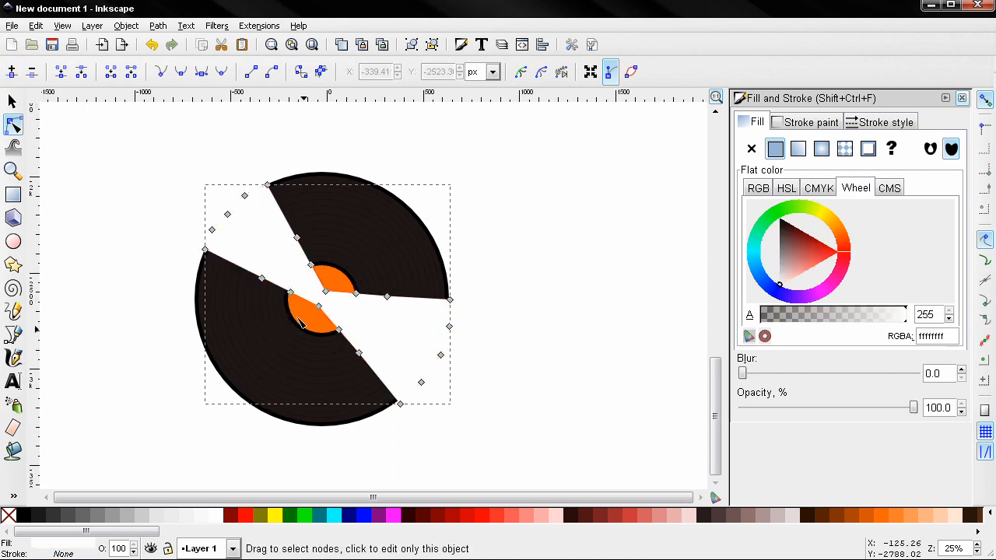
# Adjust individual nodes along the white shape's sides so both wedges narrow unevenly toward the orange label.
pyautogui.moveTo(290, 293); pyautogui.dragTo(290, 236)
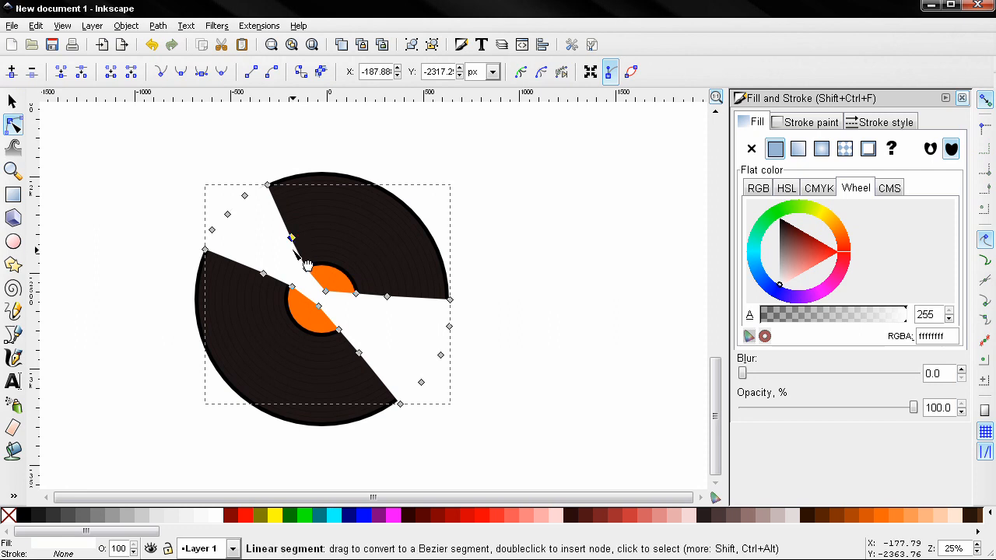
pyautogui.moveTo(341, 331); pyautogui.dragTo(372, 355)
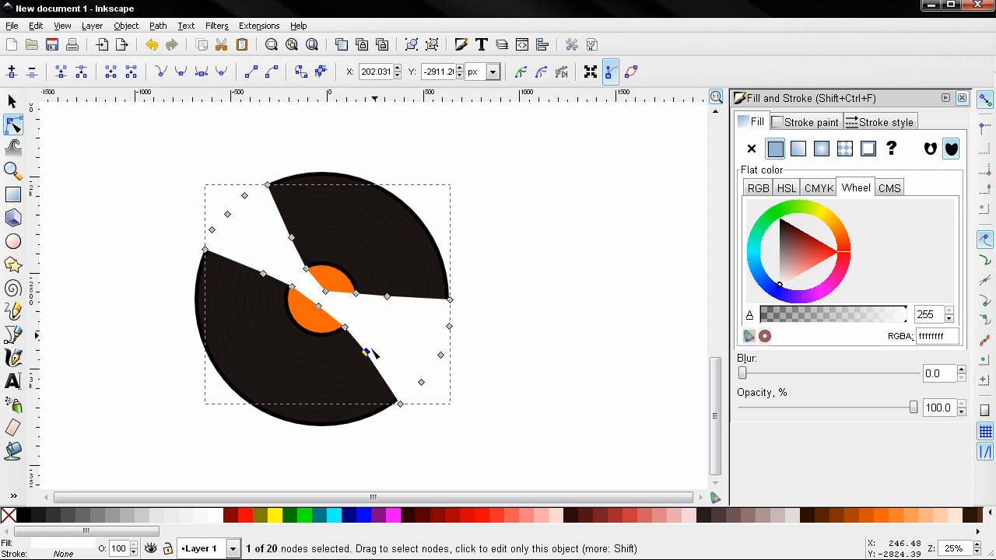
pyautogui.moveTo(388, 301); pyautogui.dragTo(451, 308)
pyautogui.moveTo(404, 404); pyautogui.dragTo(408, 401)
pyautogui.moveTo(265, 276); pyautogui.dragTo(260, 272)
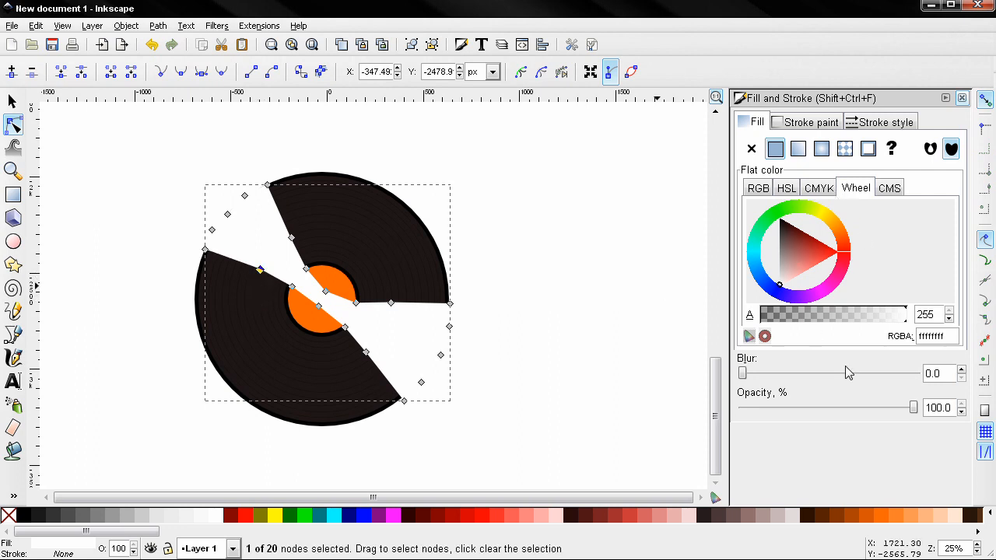
# Set the white shape's blur to 10 and its opacity to 85 %.
pyautogui.moveTo(943, 373); pyautogui.dragTo(869, 379)
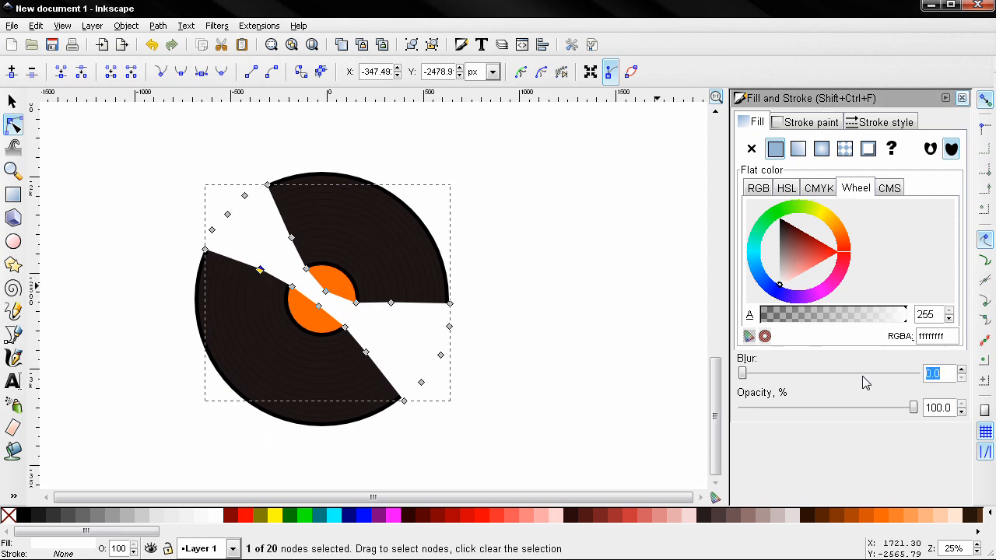
pyautogui.press('Return')
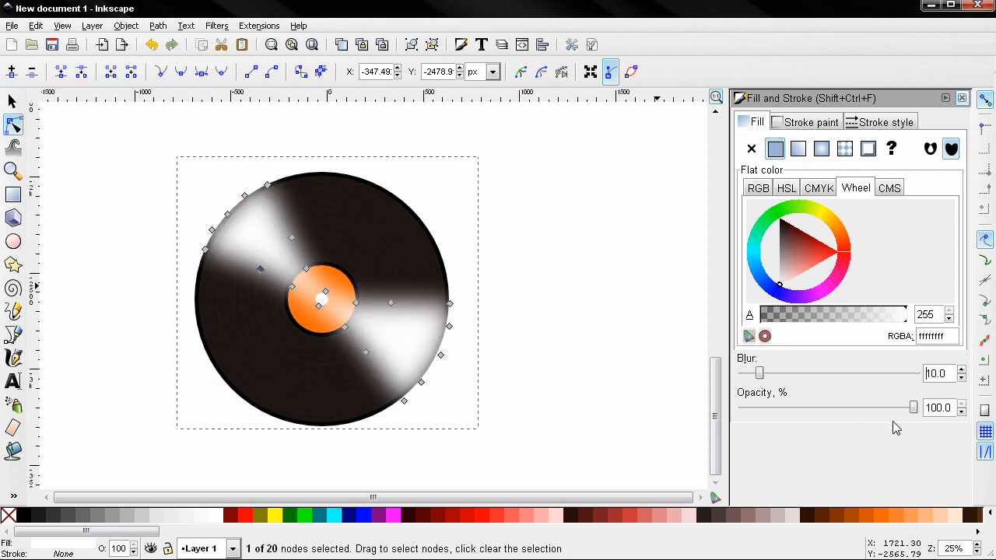
pyautogui.moveTo(953, 407); pyautogui.dragTo(816, 398)
pyautogui.write('85')
pyautogui.press('Return')
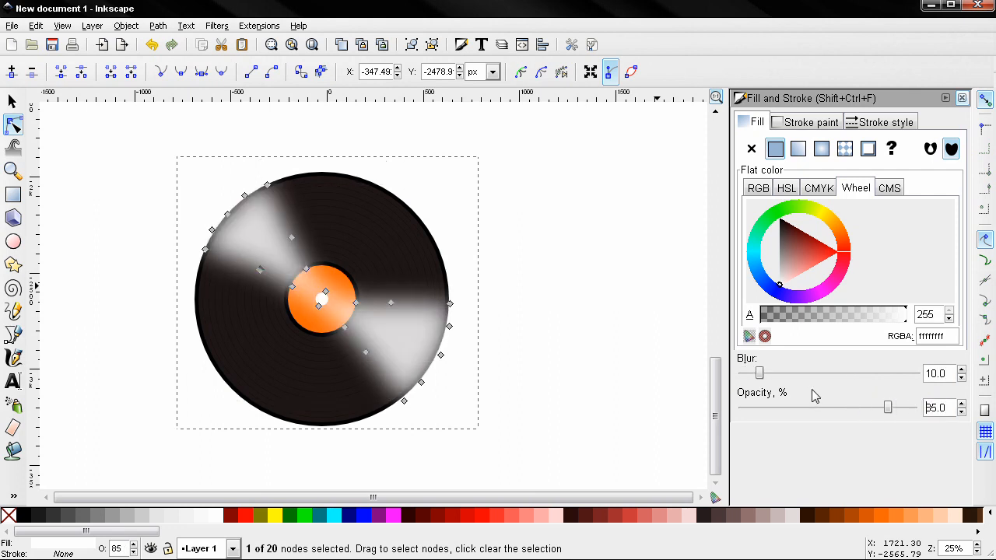
# Give the blurred white shape a radial gradient fill and set a duplicate of it aside to the right of the record.
pyautogui.click(822, 149)
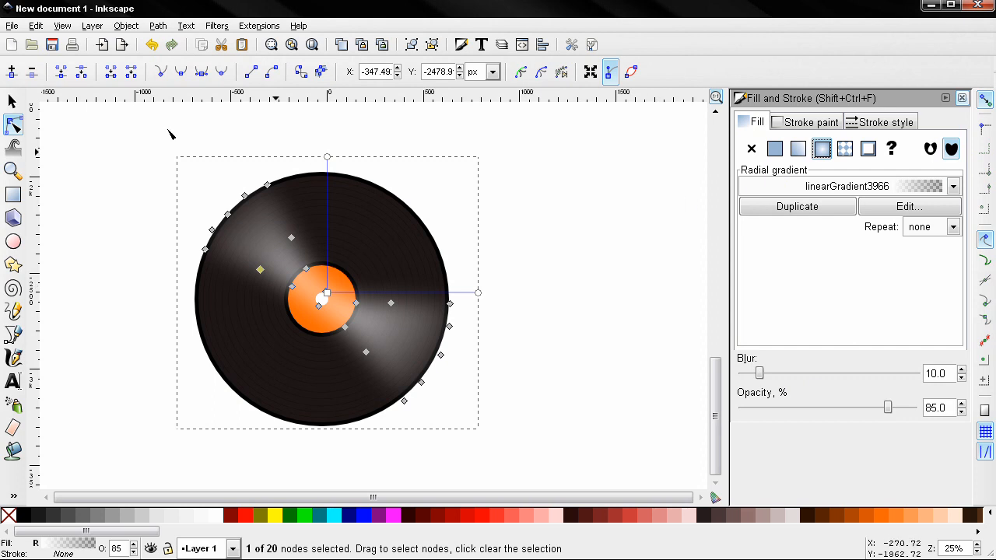
pyautogui.click(11, 102)
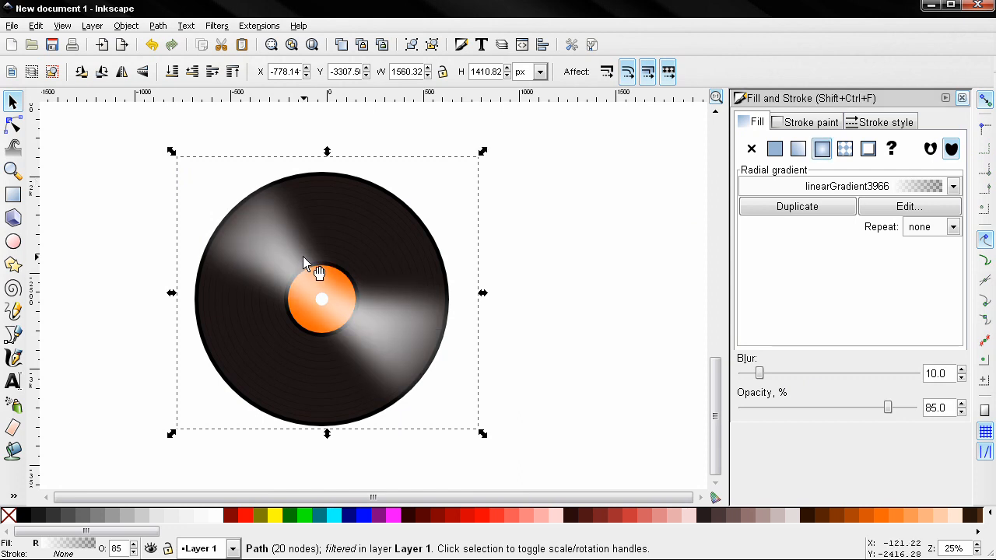
pyautogui.moveTo(287, 262); pyautogui.dragTo(549, 240)
pyautogui.hotkey('ctrl', 'z')
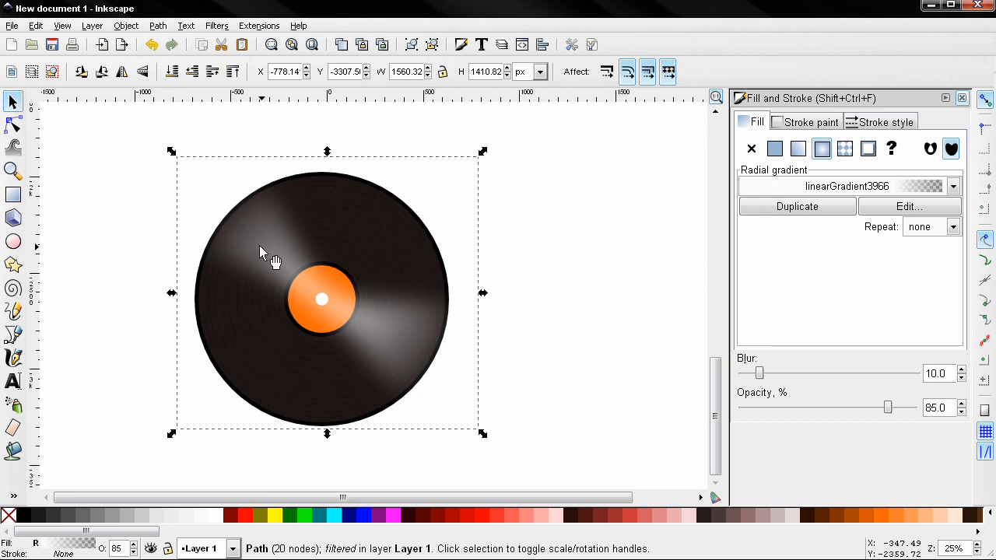
# Restack the remaining reflection so it lies above the black disc but beneath the grooves and orange label, then deselect it.
pyautogui.click(173, 77)
pyautogui.click(217, 77)
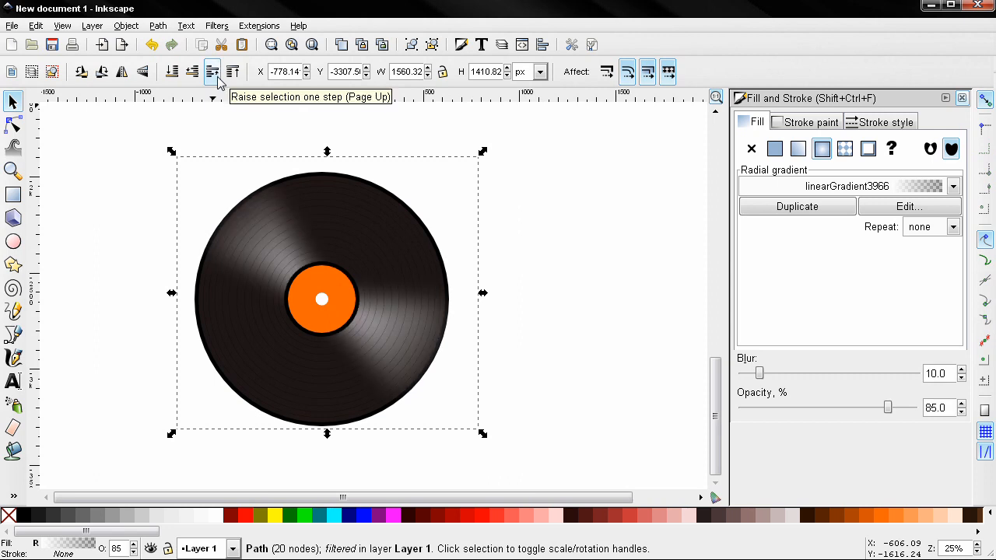
pyautogui.click(608, 224)
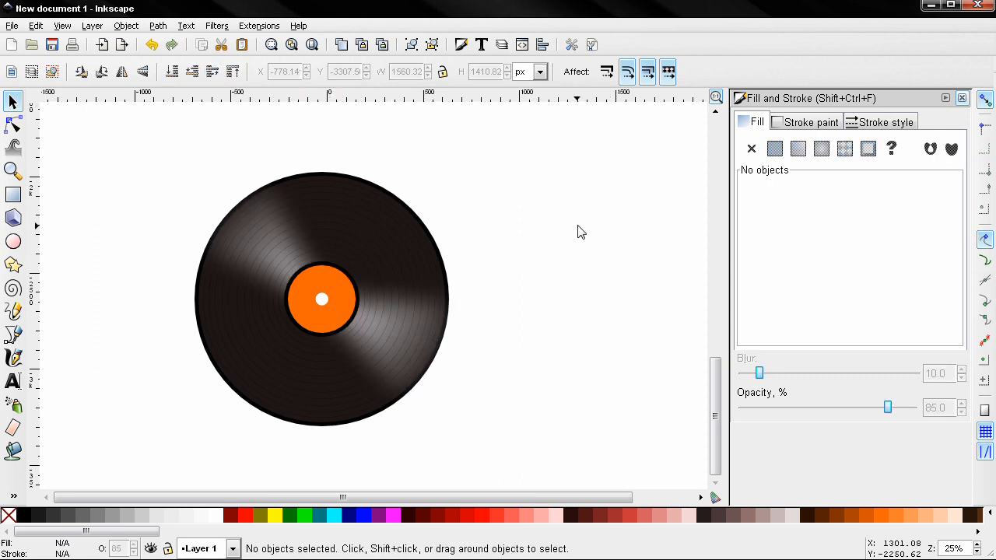
# Select the duplicate reflection beside the record and move it back over the orange label.
pyautogui.scroll(-1, 608, 347)
pyautogui.moveTo(630, 355); pyautogui.dragTo(502, 356)
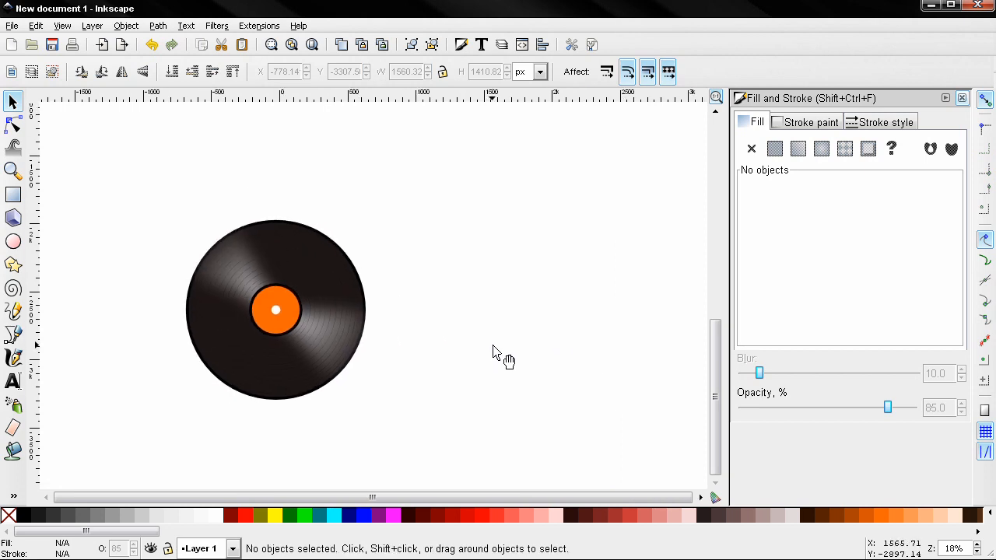
pyautogui.moveTo(616, 400)
pyautogui.mouseDown()
pyautogui.moveTo(548, 354)
pyautogui.moveTo(313, 101)
pyautogui.mouseUp()
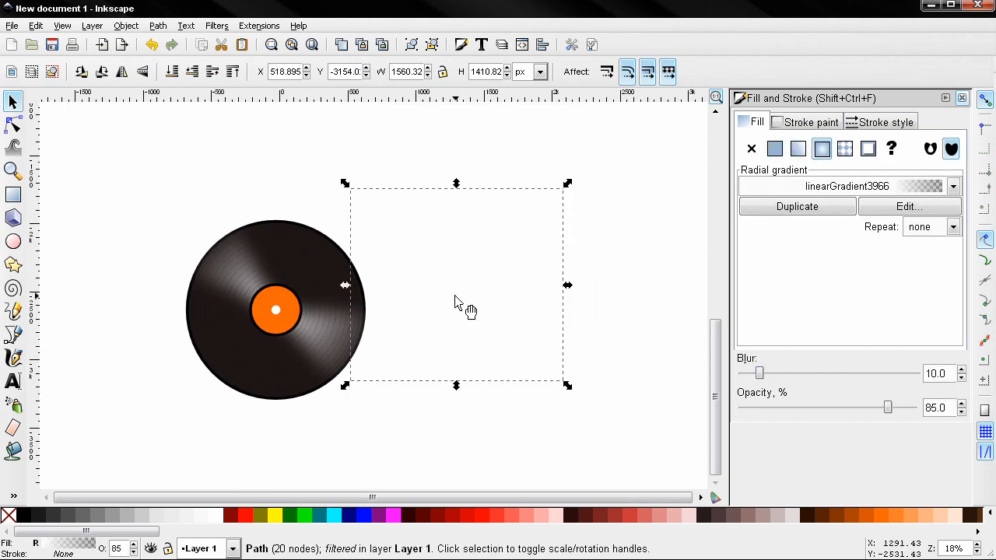
pyautogui.moveTo(341, 335); pyautogui.dragTo(316, 338)
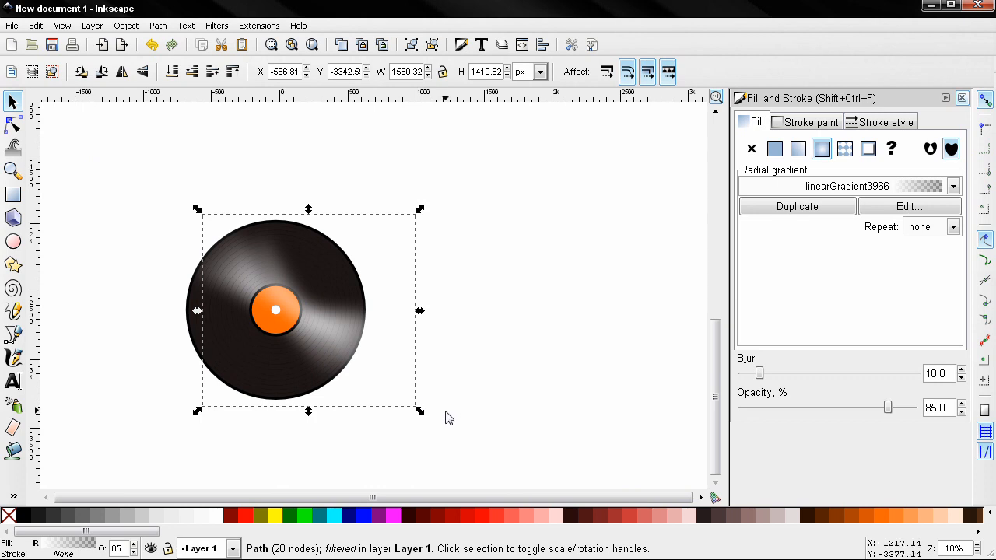
# Scale the duplicate reflection down to about 448 × 405 px, centre it on the orange label and deselect it.
pyautogui.moveTo(420, 410); pyautogui.dragTo(277, 316)
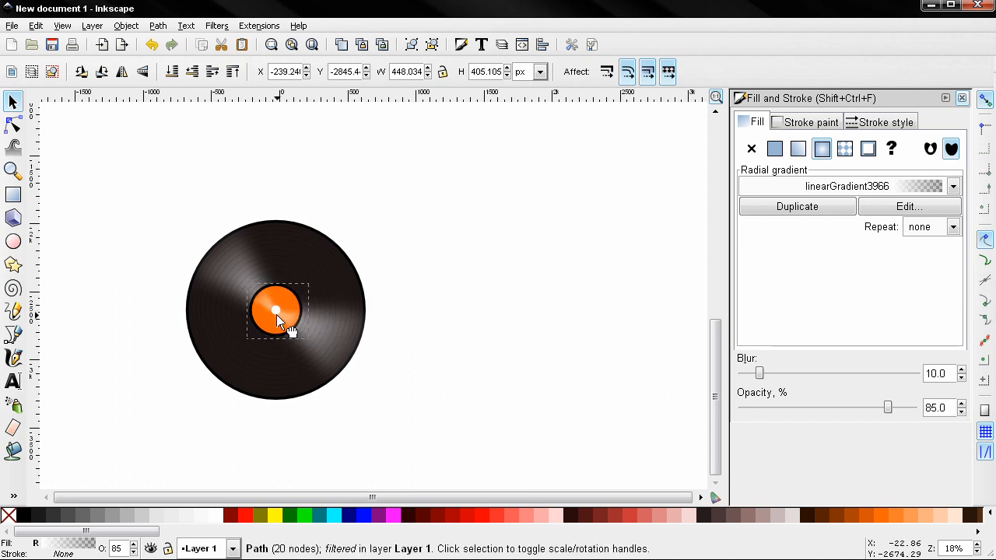
pyautogui.scroll(2, 295, 366)
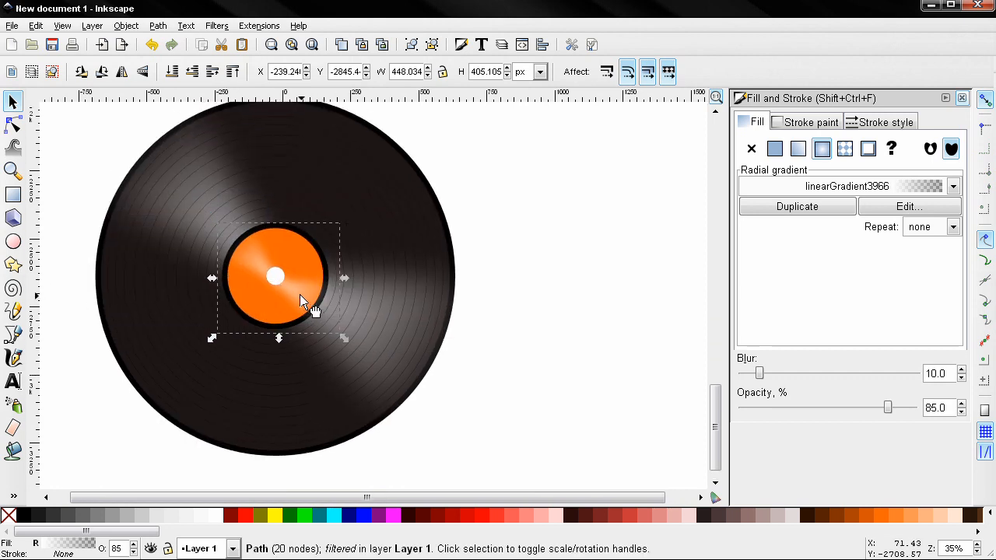
pyautogui.moveTo(301, 296); pyautogui.dragTo(298, 294)
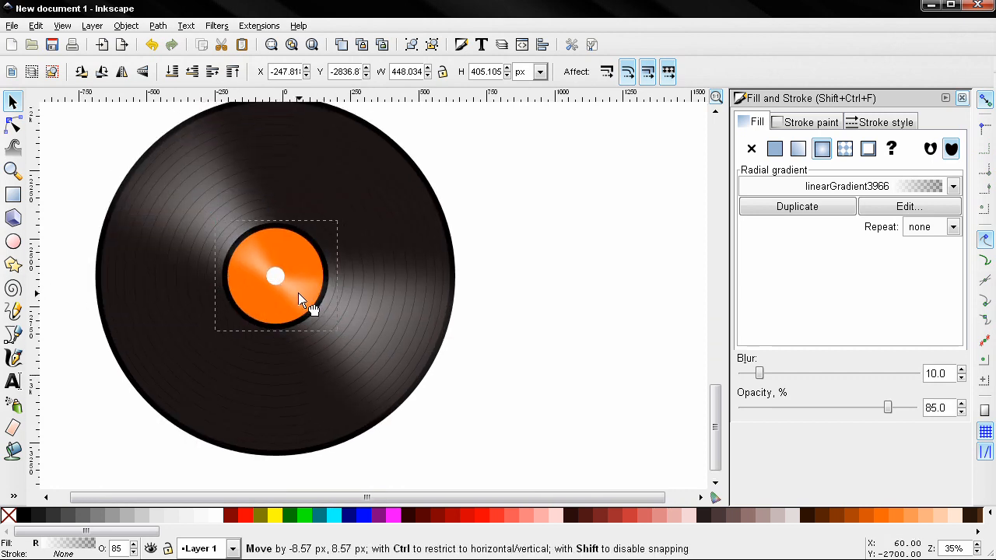
pyautogui.click(532, 349)
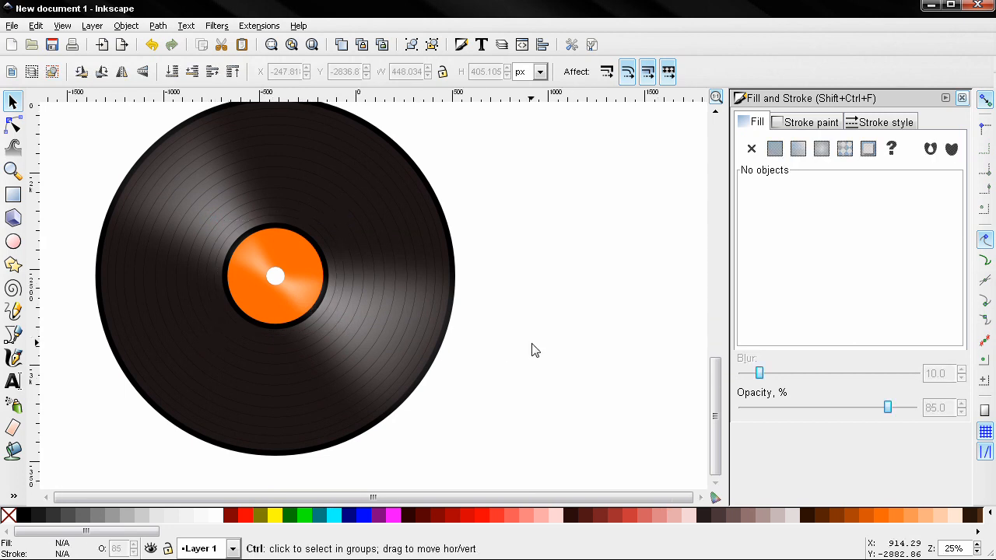
pyautogui.scroll(-1, 531, 343)
pyautogui.moveTo(536, 347); pyautogui.dragTo(514, 347)
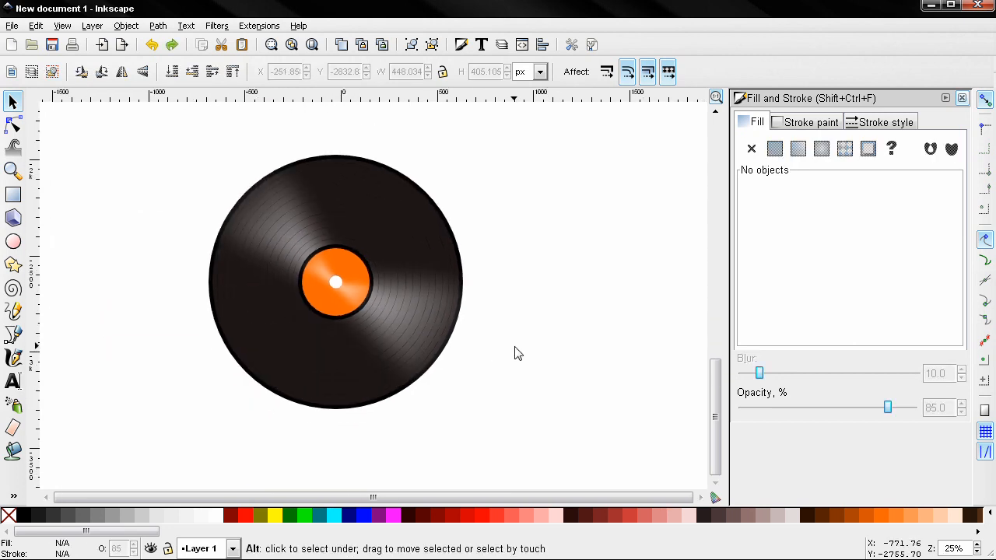